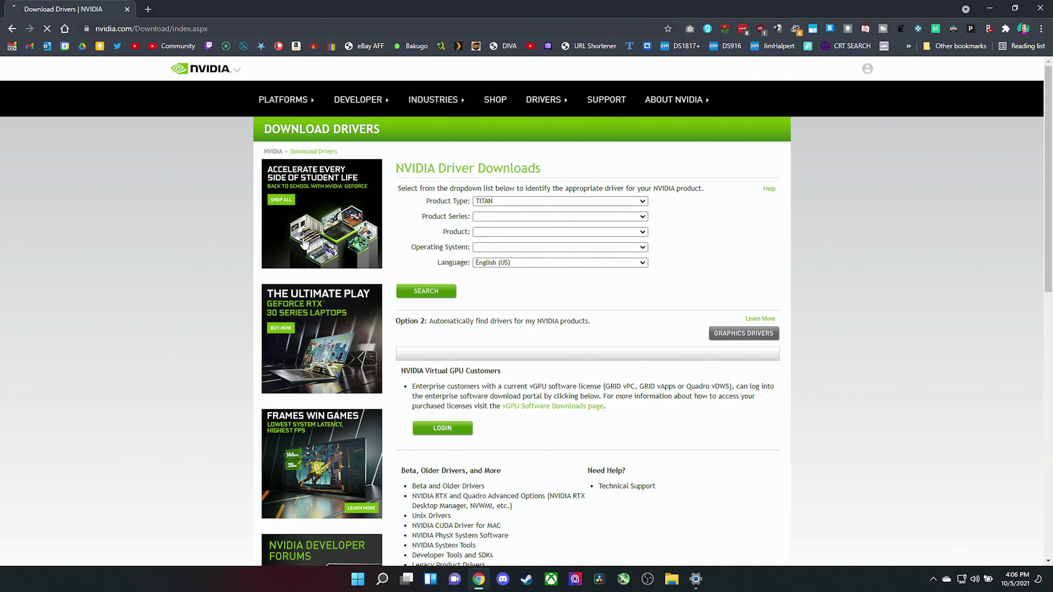
Select the NVIDIA RTX / Quadro product type, NVIDIA RTX Series (Notebooks) and NVIDIA RTX A5000 Laptop GPU for the driver search
{"action": "left_click", "coordinate": [532, 200]}
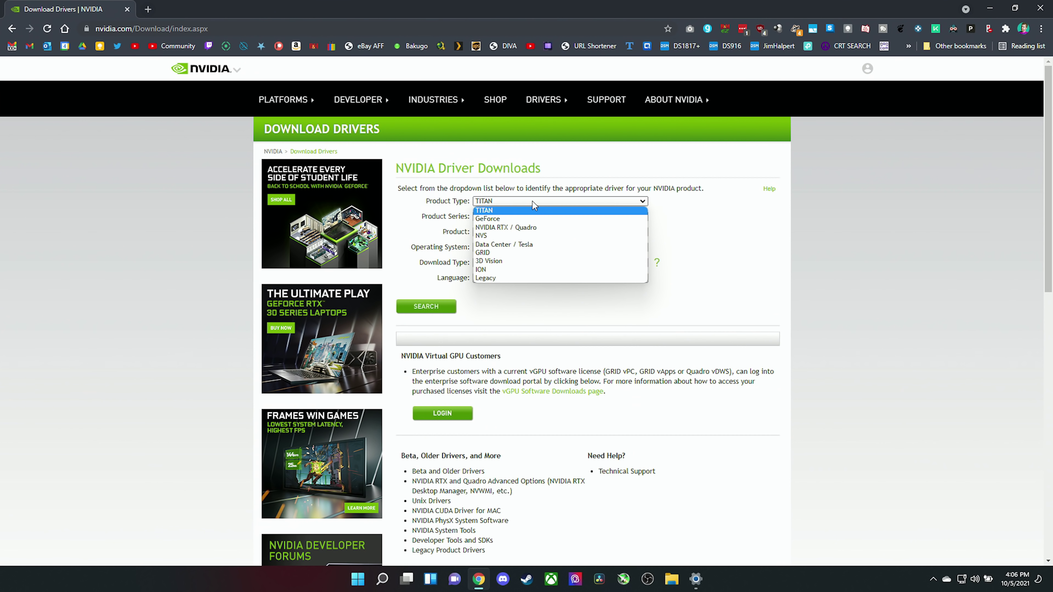
{"action": "left_click", "coordinate": [521, 229]}
{"action": "left_click", "coordinate": [531, 217]}
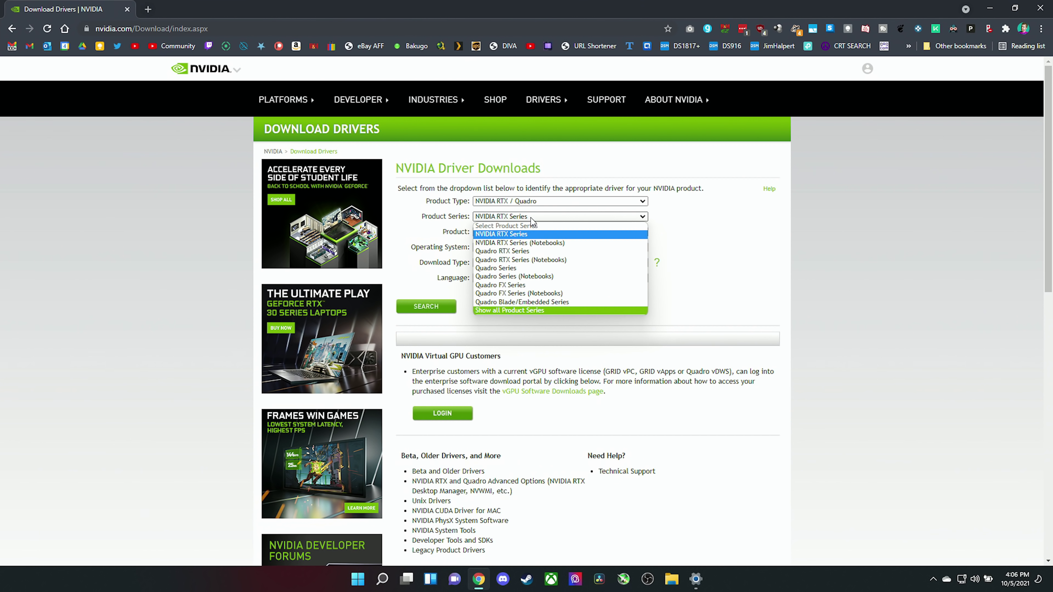
{"action": "left_click", "coordinate": [520, 243]}
{"action": "left_click", "coordinate": [543, 232]}
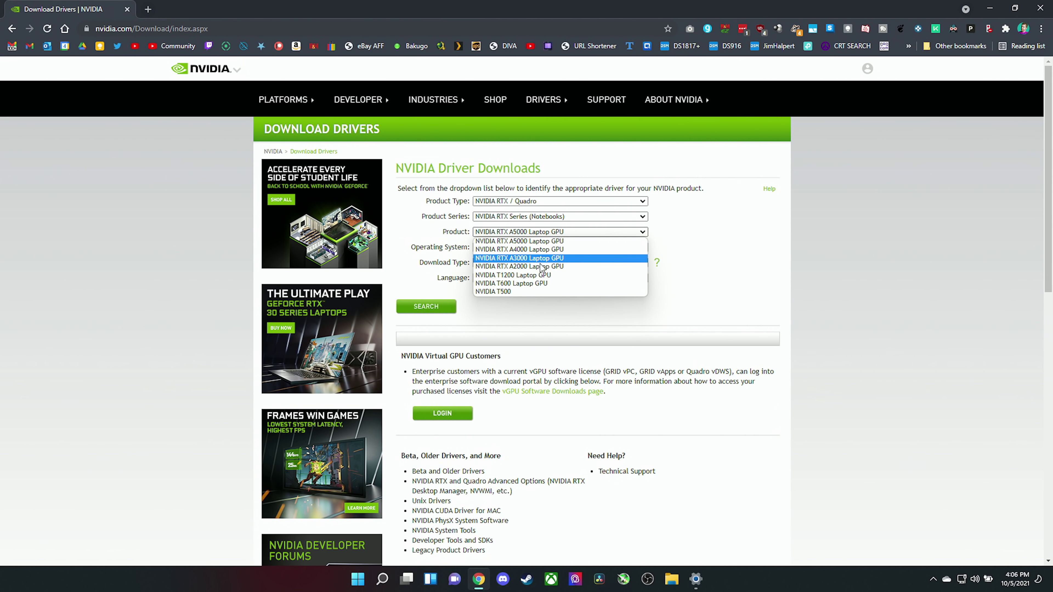
{"action": "left_click", "coordinate": [539, 241]}
Search for the GeForce RTX 30 Series (Notebooks) Game Ready Driver for the RTX 3080 Laptop GPU and download it
{"action": "left_click", "coordinate": [557, 201]}
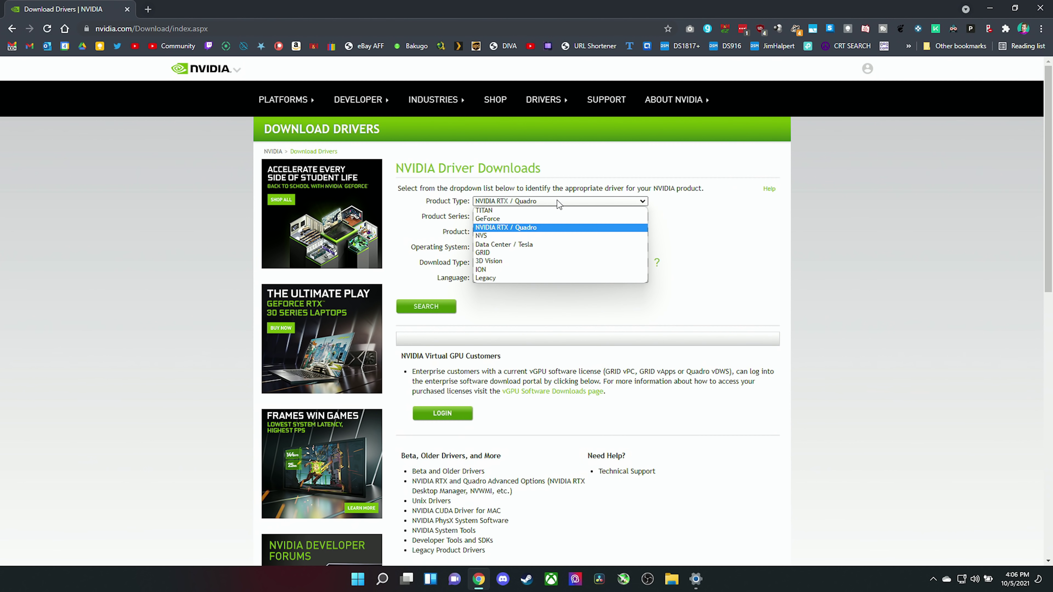
{"action": "left_click", "coordinate": [554, 222]}
{"action": "left_click", "coordinate": [551, 218]}
{"action": "left_click", "coordinate": [551, 226]}
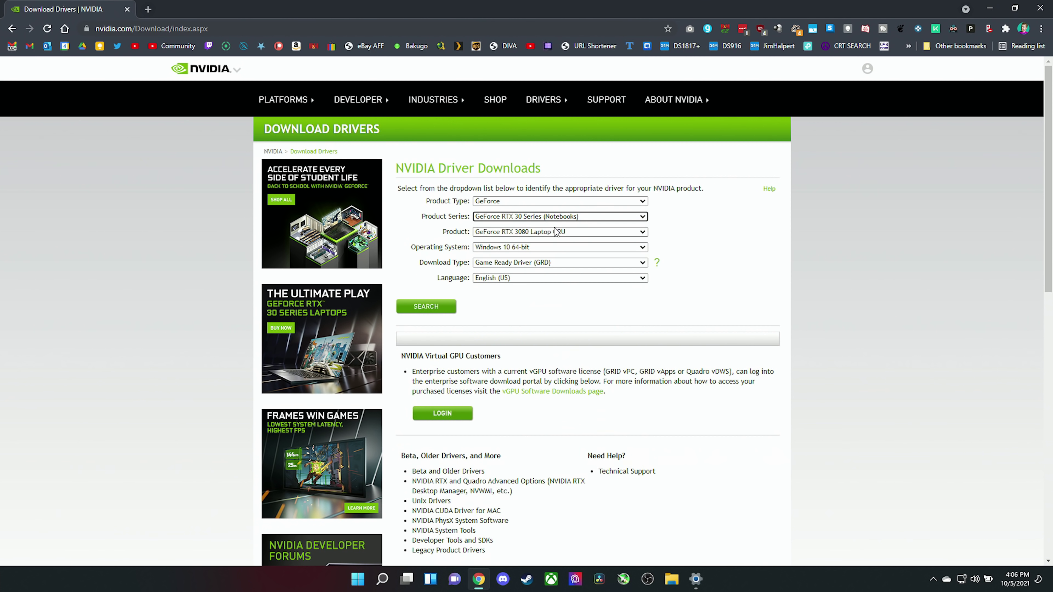
{"action": "left_click", "coordinate": [452, 311]}
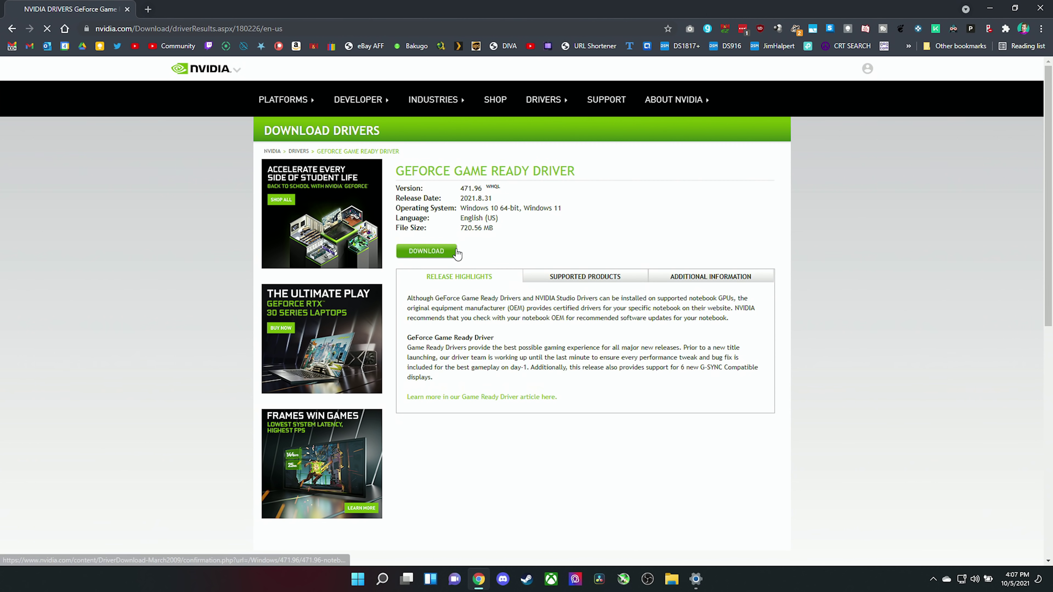
{"action": "left_click", "coordinate": [456, 252]}
{"action": "left_click", "coordinate": [578, 222]}
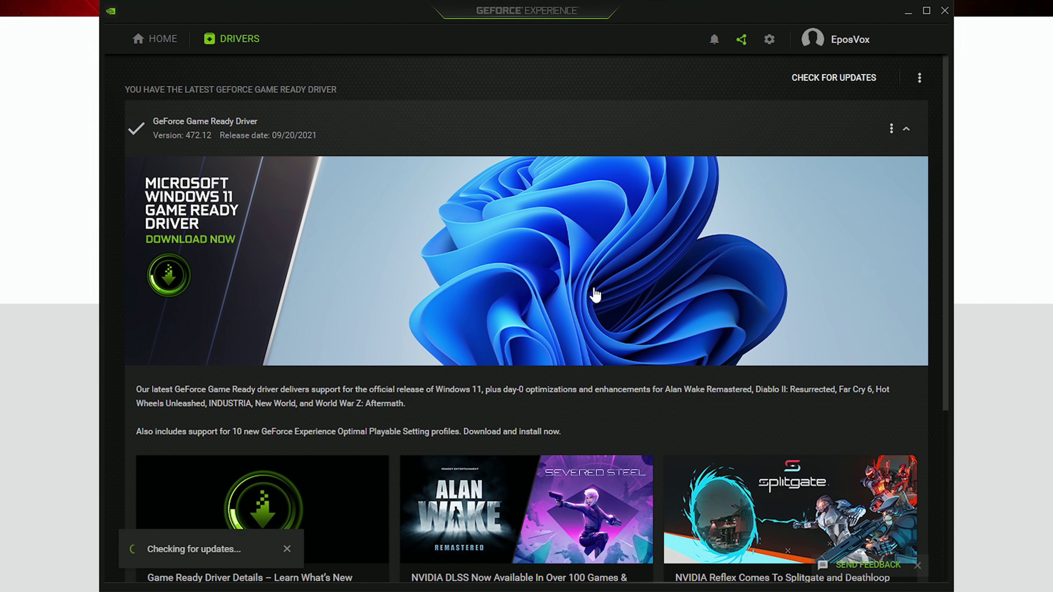
Review the details of the latest Game Ready Driver in GeForce Experience
{"action": "scroll", "coordinate": [778, 324], "scroll_direction": "down", "scroll_amount": 3}
{"action": "scroll", "coordinate": [776, 324], "scroll_direction": "up", "scroll_amount": 3}
In Windows Update's optional driver updates, select Realtek - SoftwareComponent - 11.0.6000.253 and download and install it
{"action": "left_click", "coordinate": [304, 224]}
{"action": "scroll", "coordinate": [469, 339], "scroll_direction": "down", "scroll_amount": 10}
{"action": "scroll", "coordinate": [505, 370], "scroll_direction": "down", "scroll_amount": 15}
{"action": "scroll", "coordinate": [571, 415], "scroll_direction": "up", "scroll_amount": 7}
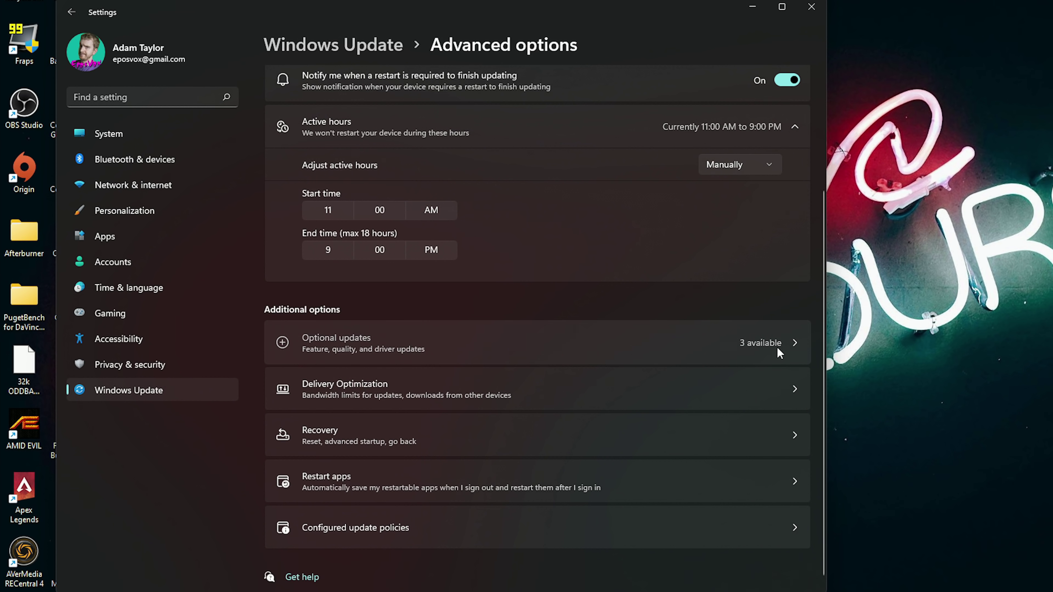
{"action": "left_click", "coordinate": [777, 349]}
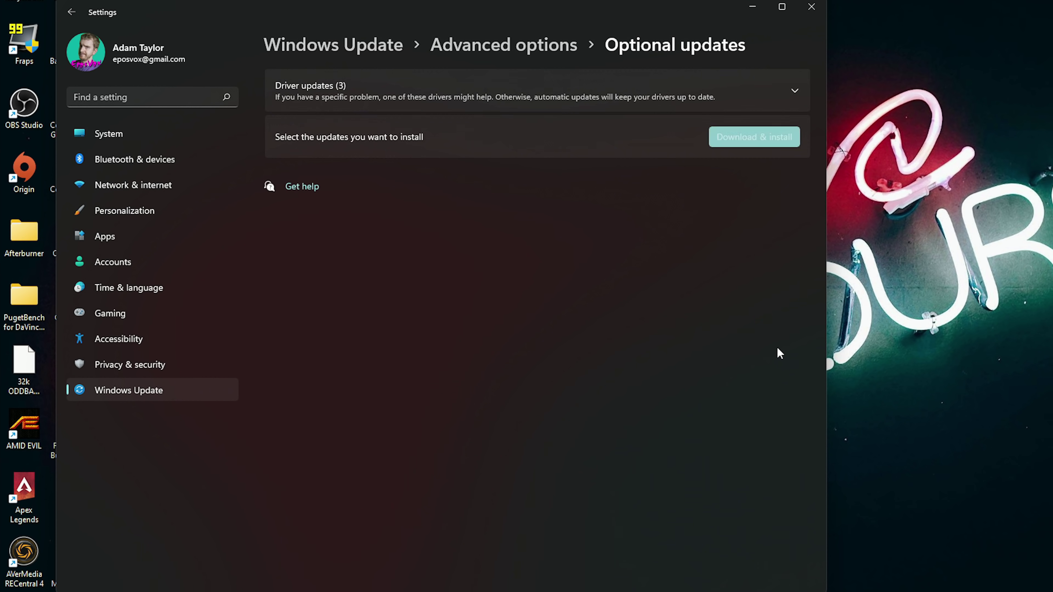
{"action": "left_click", "coordinate": [434, 102]}
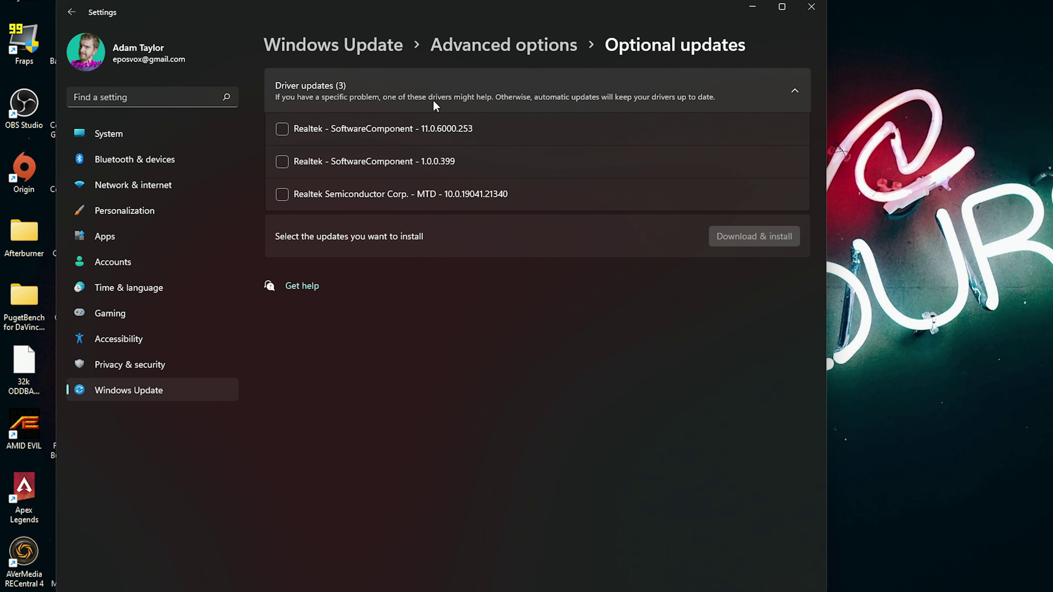
{"action": "left_click", "coordinate": [365, 128]}
{"action": "left_click", "coordinate": [754, 241]}
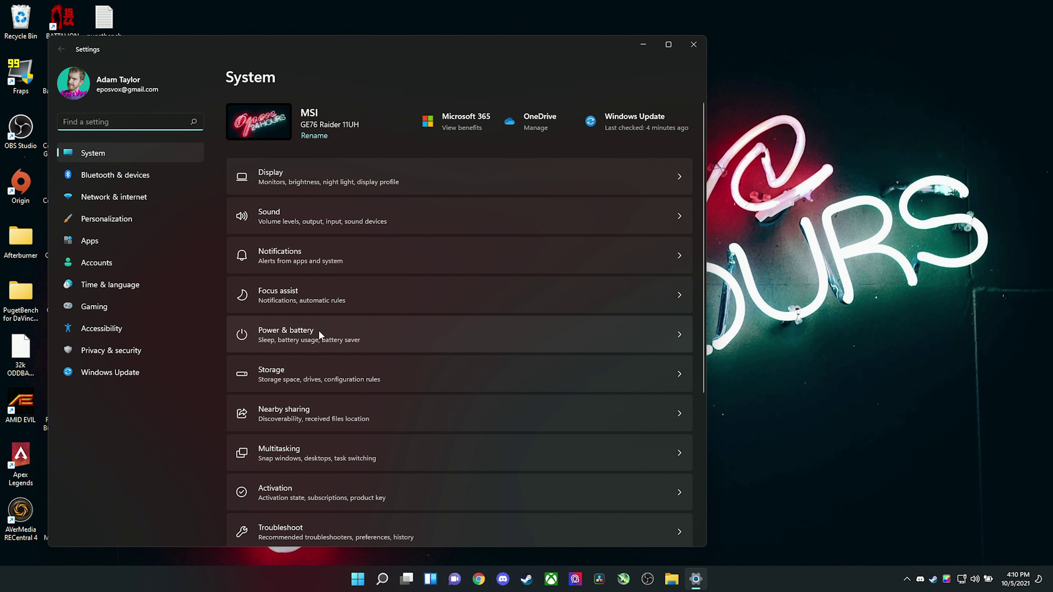
Examine the screen and sleep timeout options in the Power & battery settings
{"action": "left_click", "coordinate": [319, 332]}
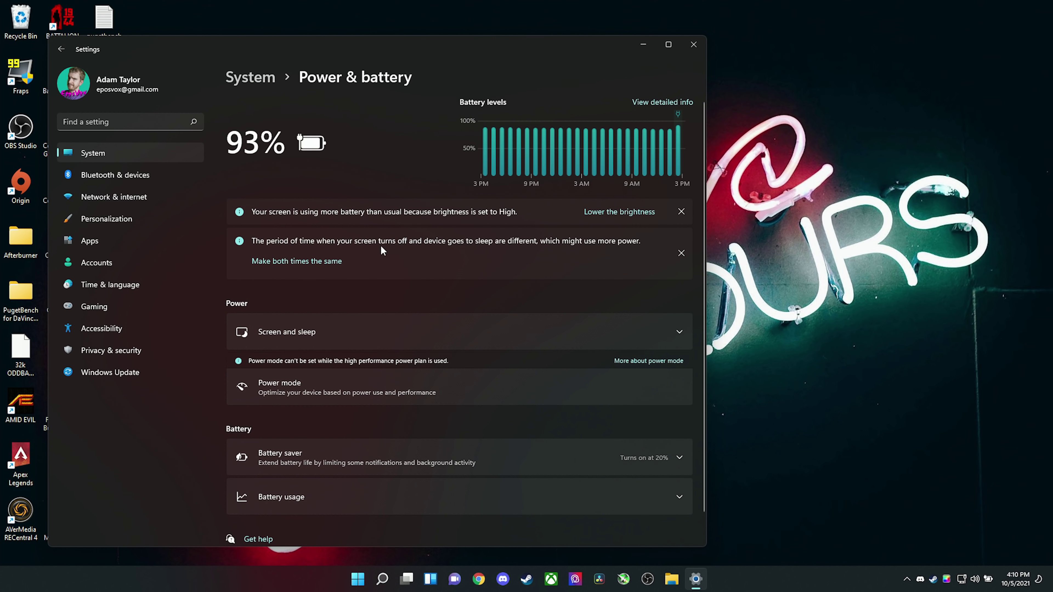
{"action": "scroll", "coordinate": [350, 277], "scroll_direction": "down", "scroll_amount": 1}
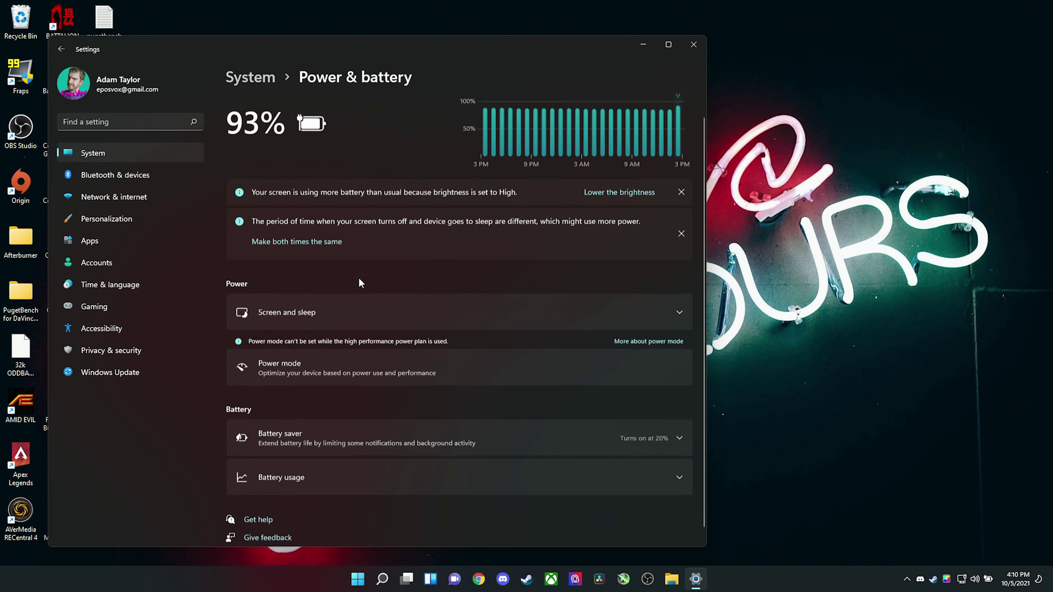
{"action": "left_click", "coordinate": [450, 303]}
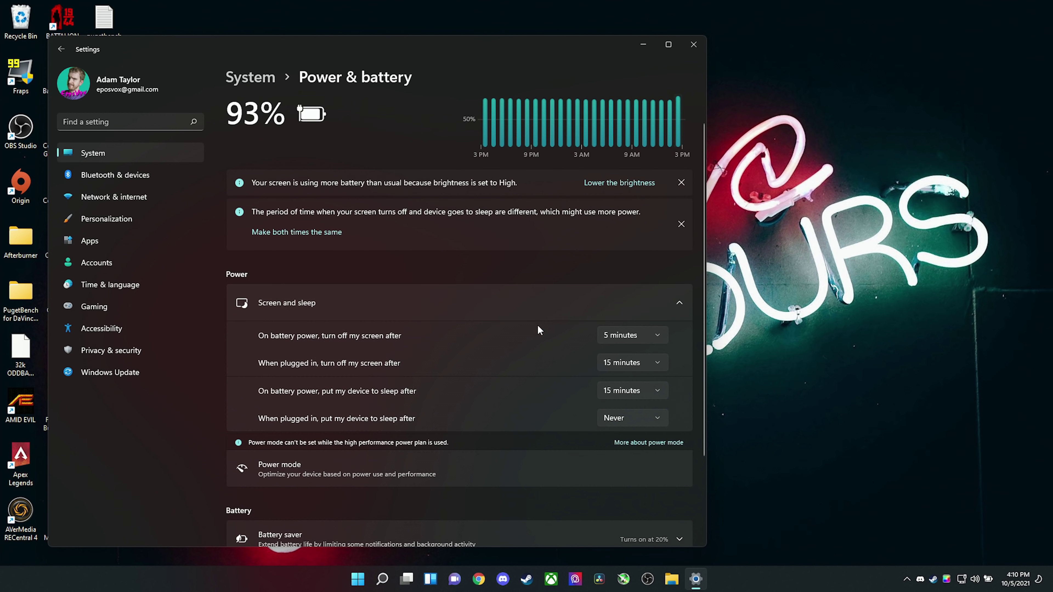
{"action": "left_click", "coordinate": [620, 338]}
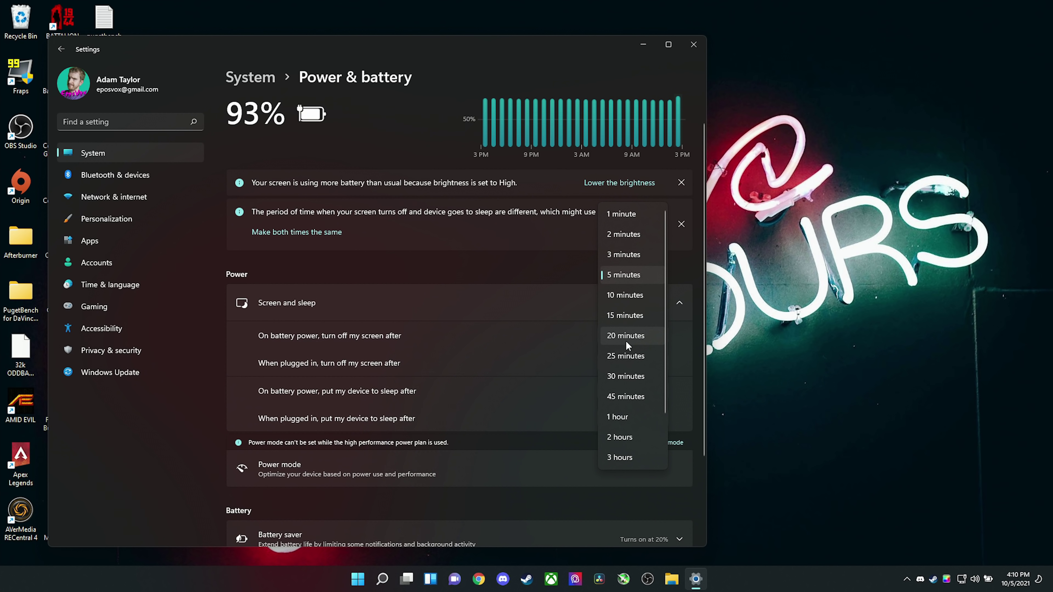
{"action": "left_click", "coordinate": [527, 326]}
{"action": "left_click", "coordinate": [629, 363]}
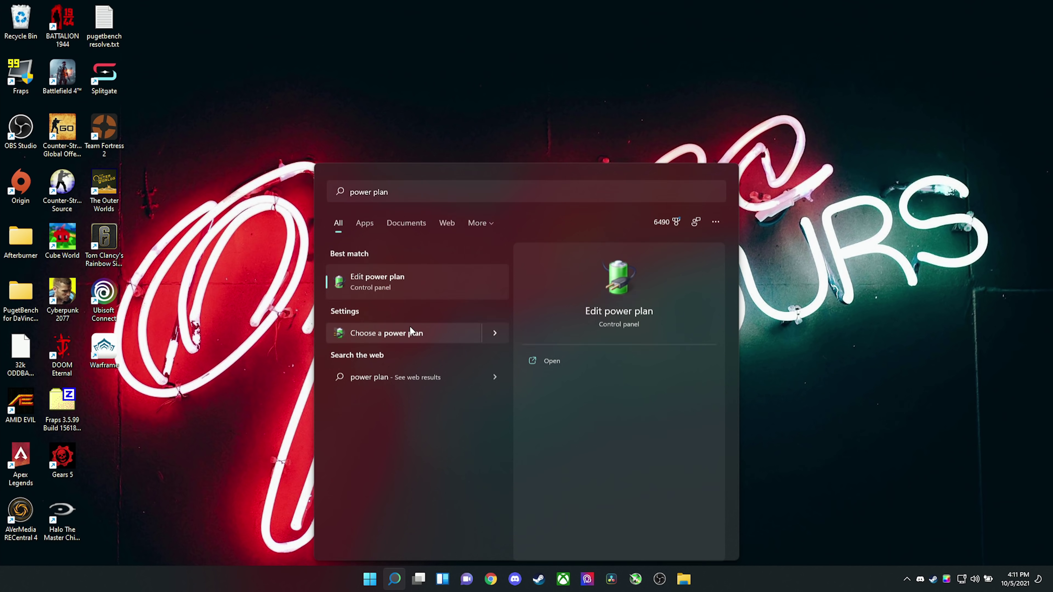
Open the Control Panel power plan list and inspect the plan settings of Ultimate Performance
{"action": "left_click", "coordinate": [410, 327]}
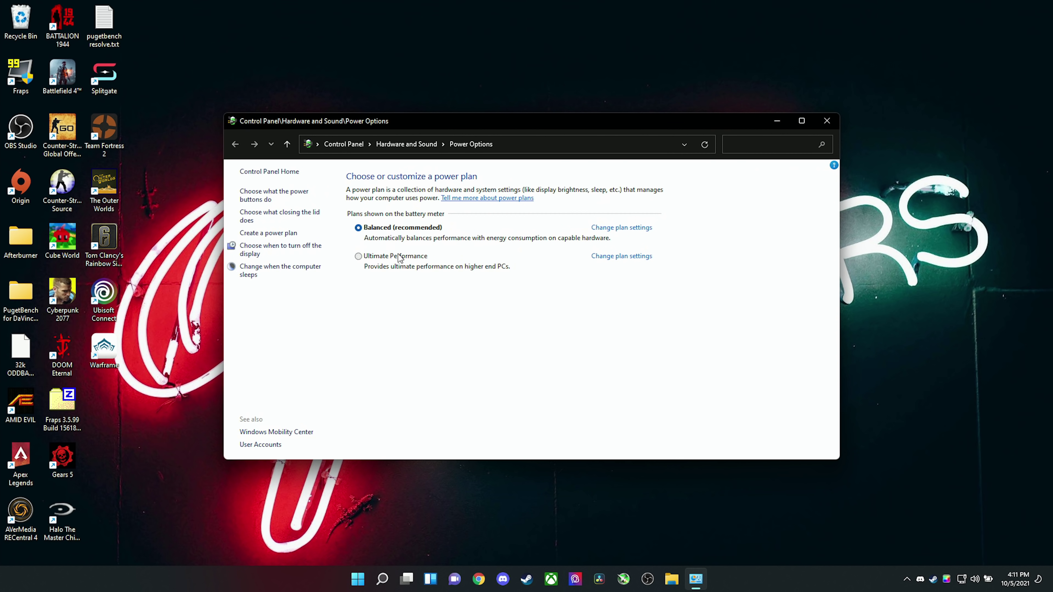
{"action": "left_click", "coordinate": [601, 257]}
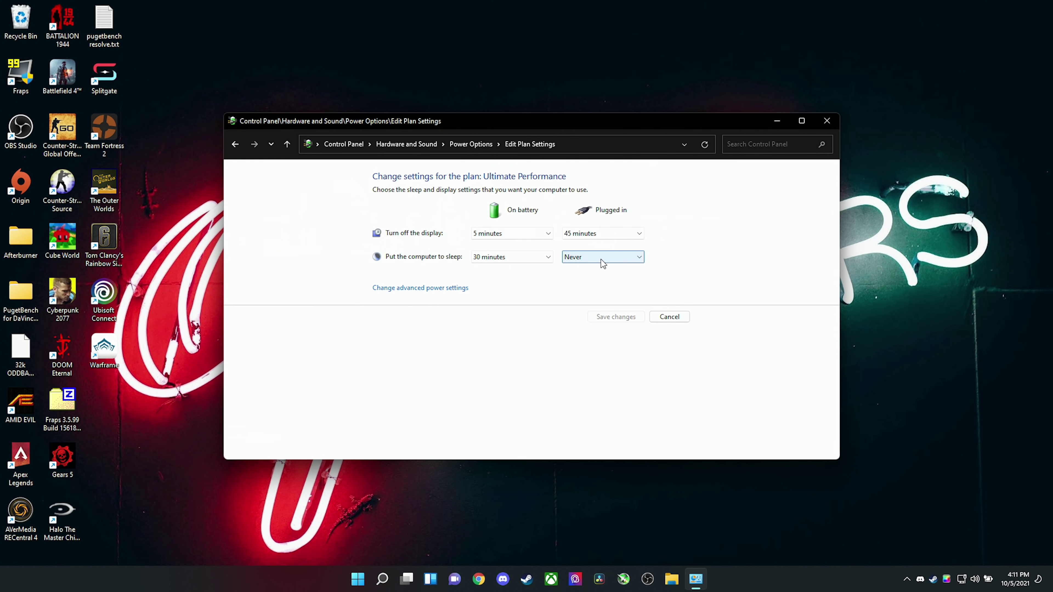
{"action": "key", "text": "alt+Left"}
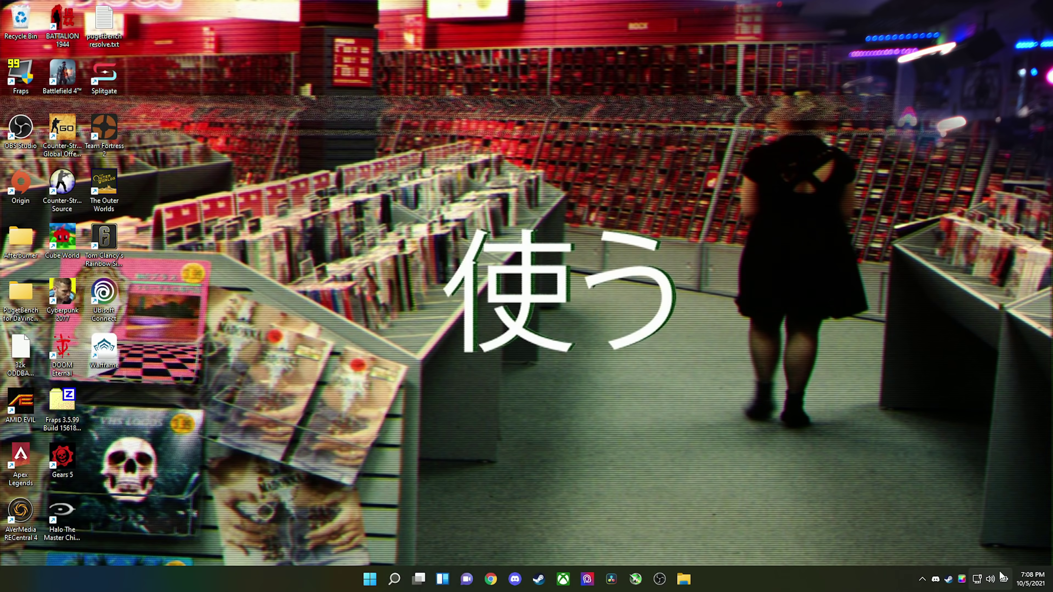
Open the system's Sound settings page
{"action": "left_click", "coordinate": [992, 580]}
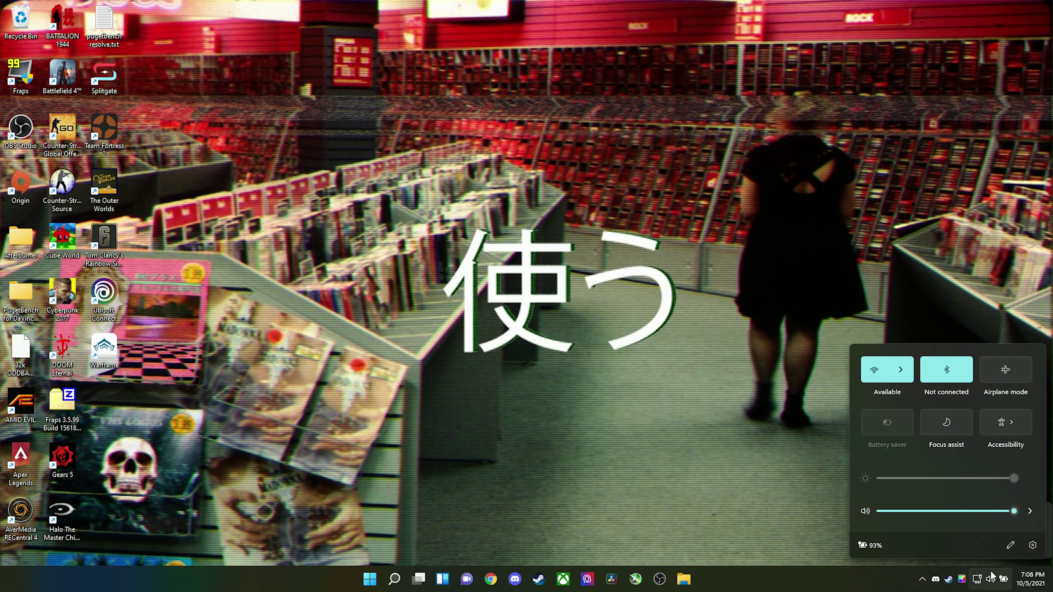
{"action": "left_click", "coordinate": [1033, 545]}
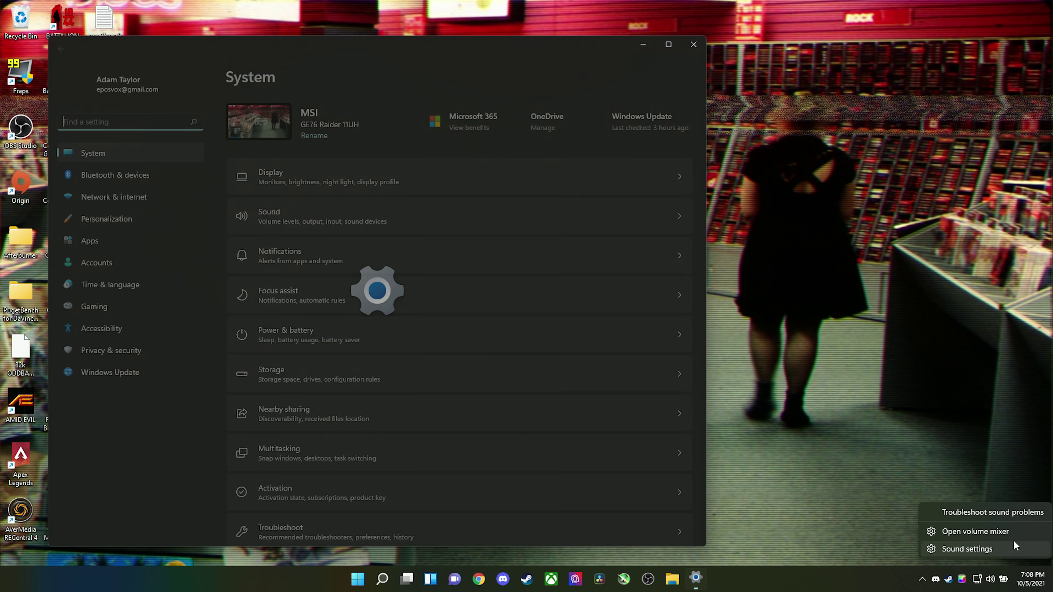
{"action": "left_click", "coordinate": [341, 216]}
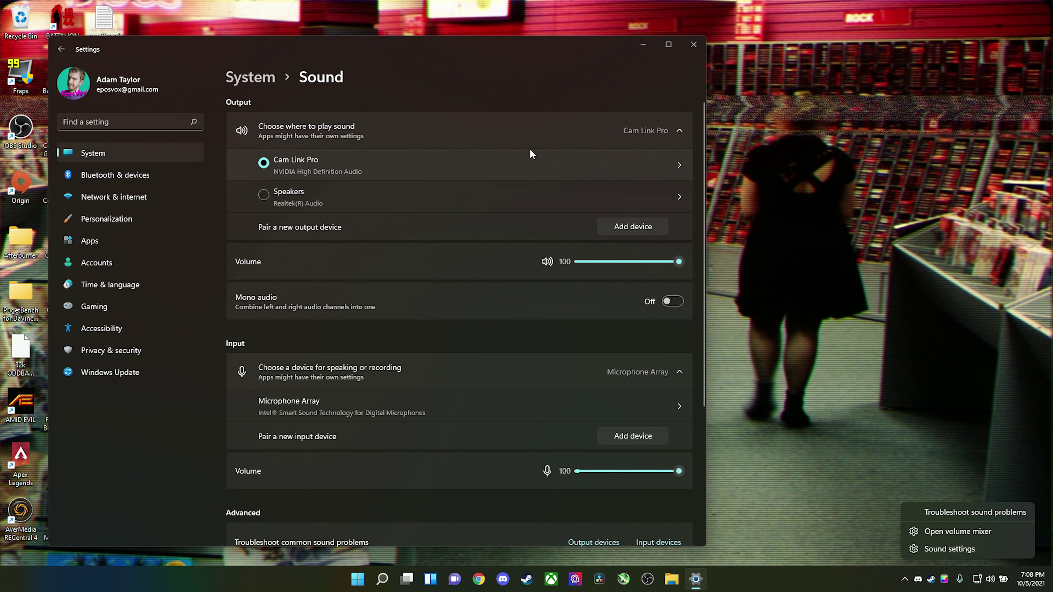
Make the Realtek Speakers the default for audio and choose the 24 bit, 48000 Hz (Studio Quality) format for them
{"action": "left_click", "coordinate": [615, 194]}
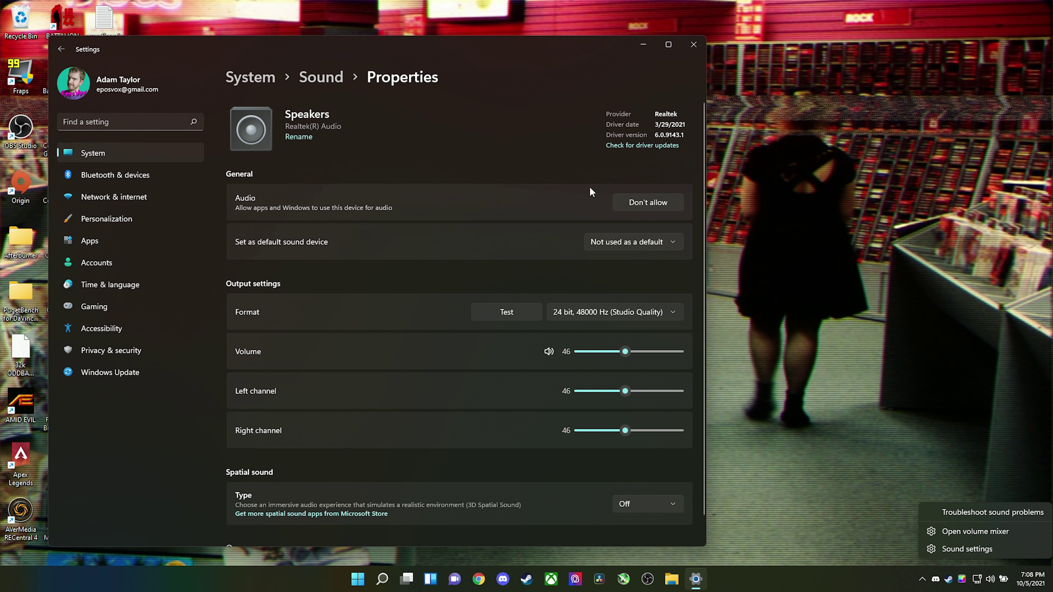
{"action": "left_click", "coordinate": [610, 238]}
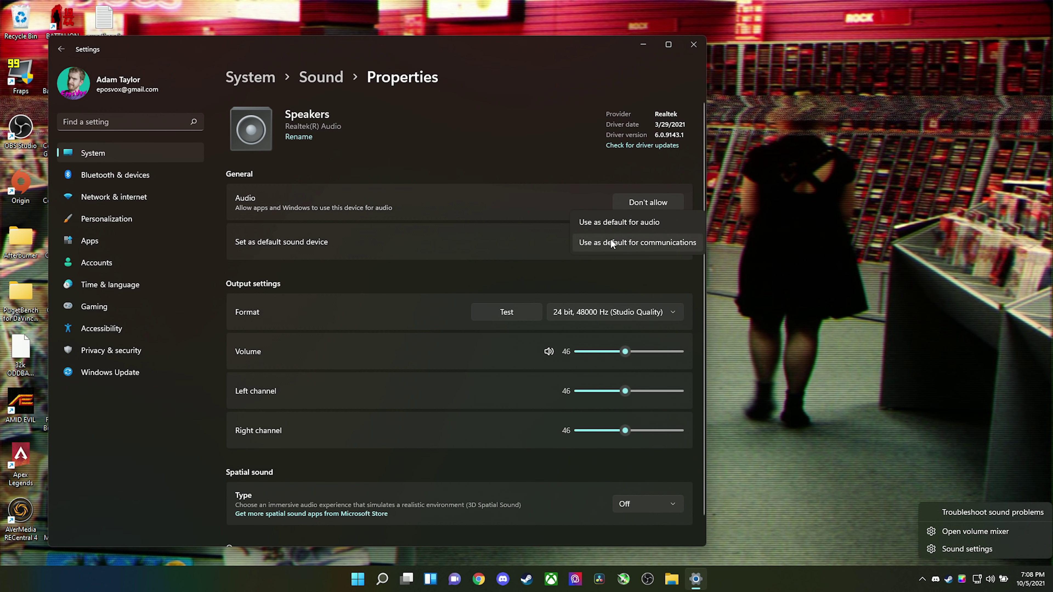
{"action": "left_click", "coordinate": [608, 223]}
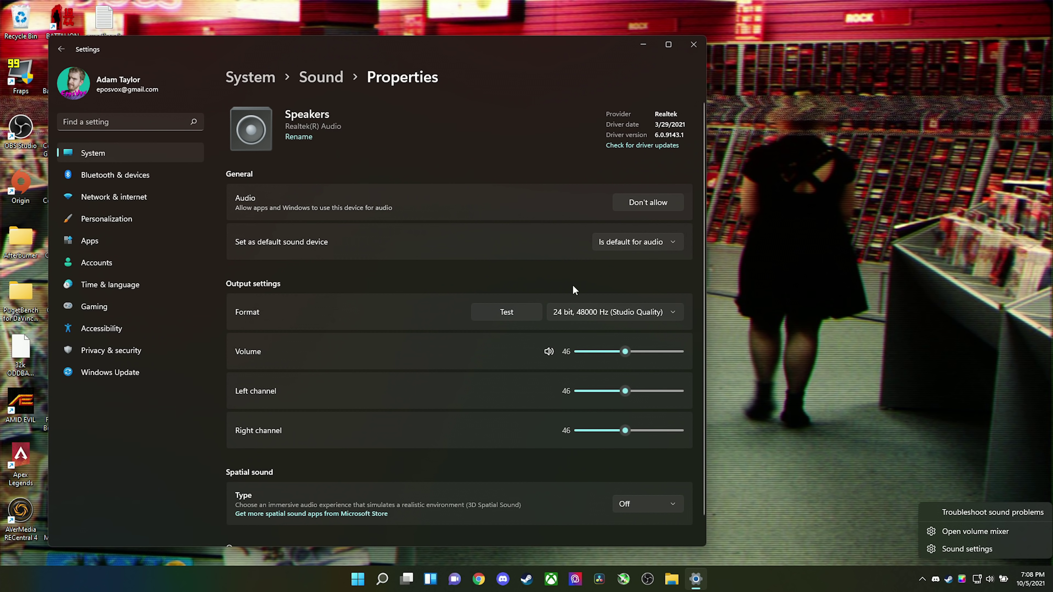
{"action": "left_click", "coordinate": [600, 312]}
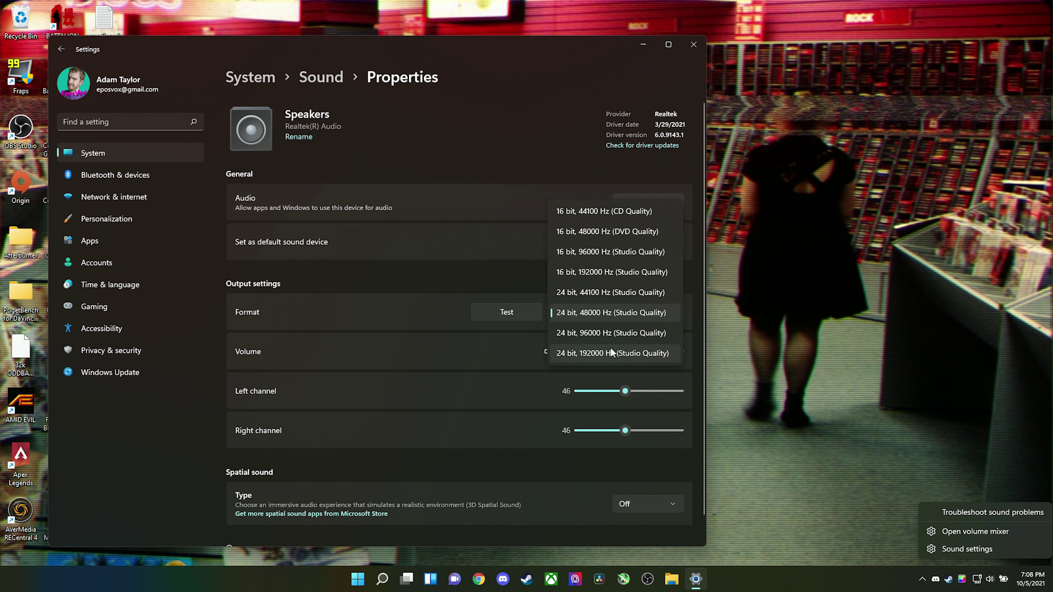
{"action": "left_click", "coordinate": [609, 313]}
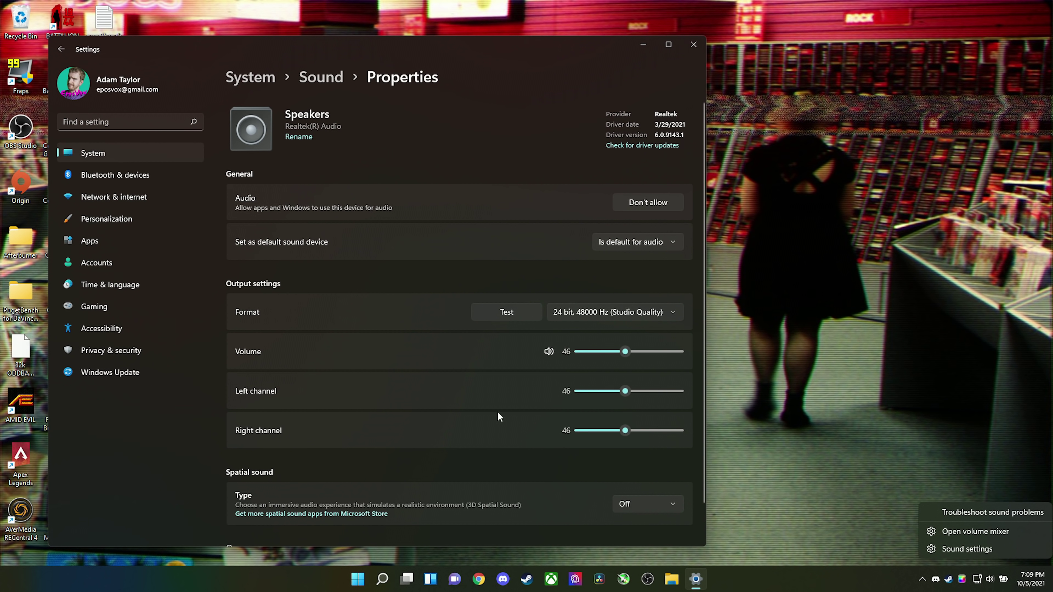
{"action": "key", "text": "alt+Left"}
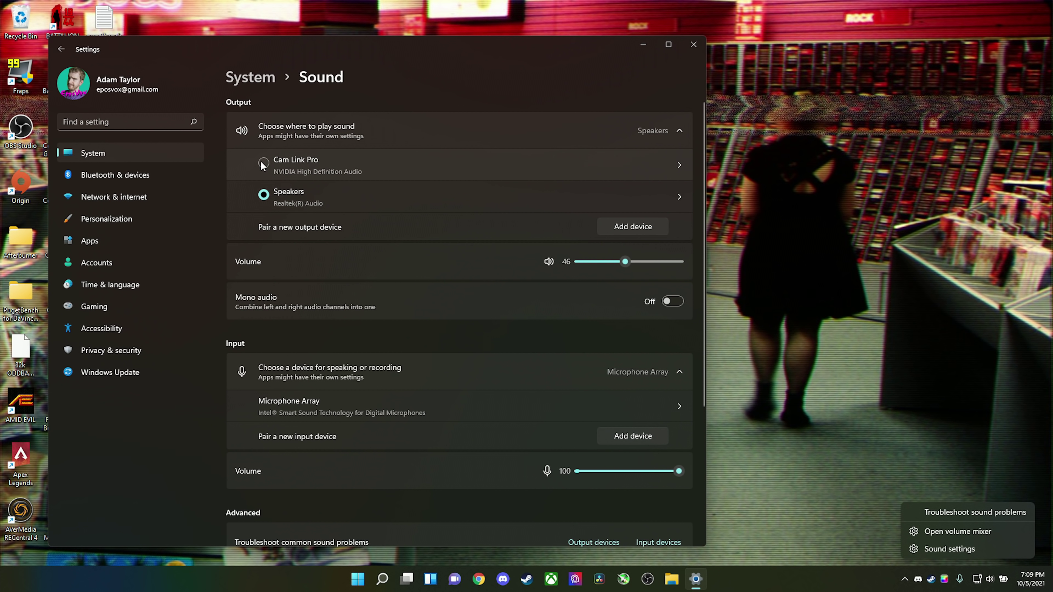
Make Cam Link Pro the output device and set its format to 24 bit, 48000 Hz (Studio Quality)
{"action": "left_click", "coordinate": [487, 168]}
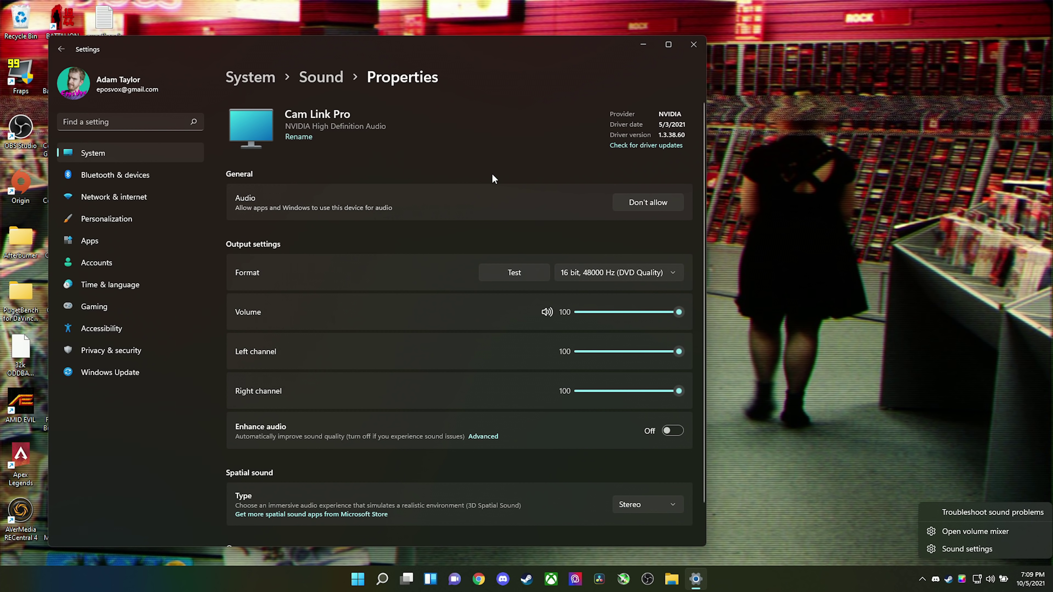
{"action": "left_click", "coordinate": [604, 274]}
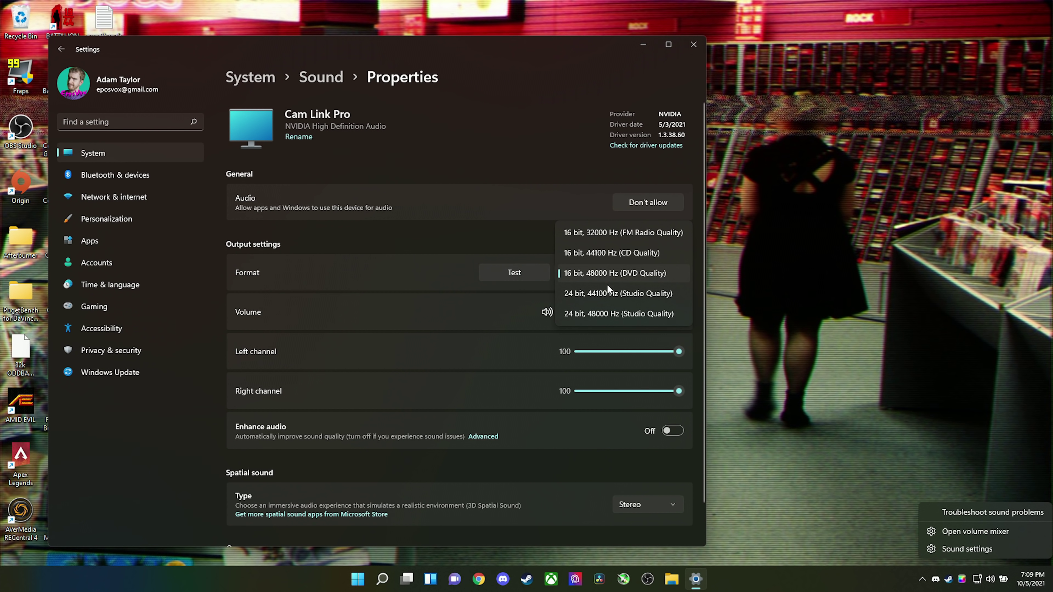
{"action": "left_click", "coordinate": [613, 314]}
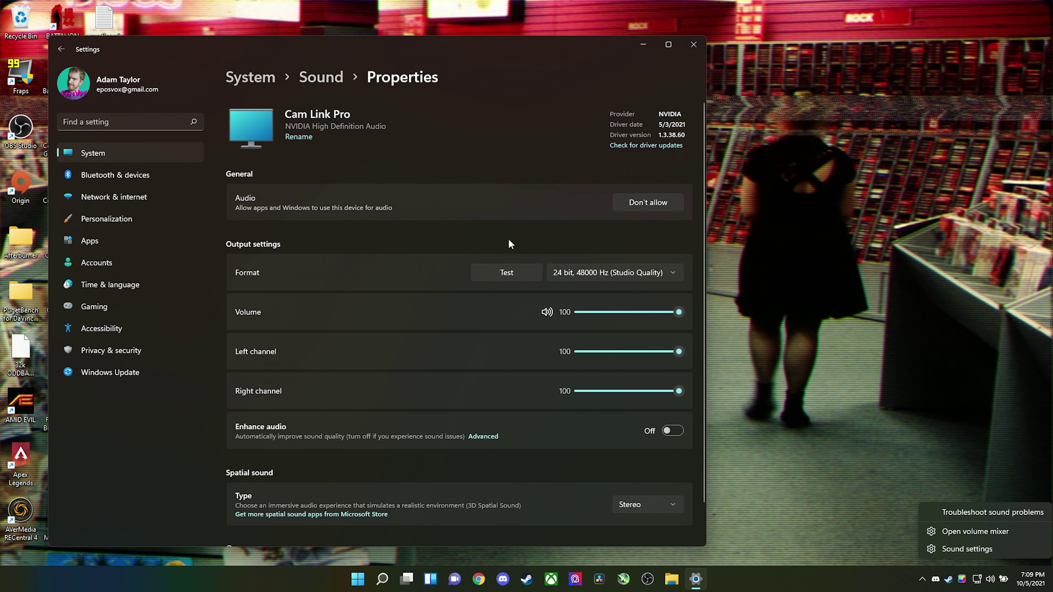
{"action": "scroll", "coordinate": [649, 446], "scroll_direction": "down", "scroll_amount": 1}
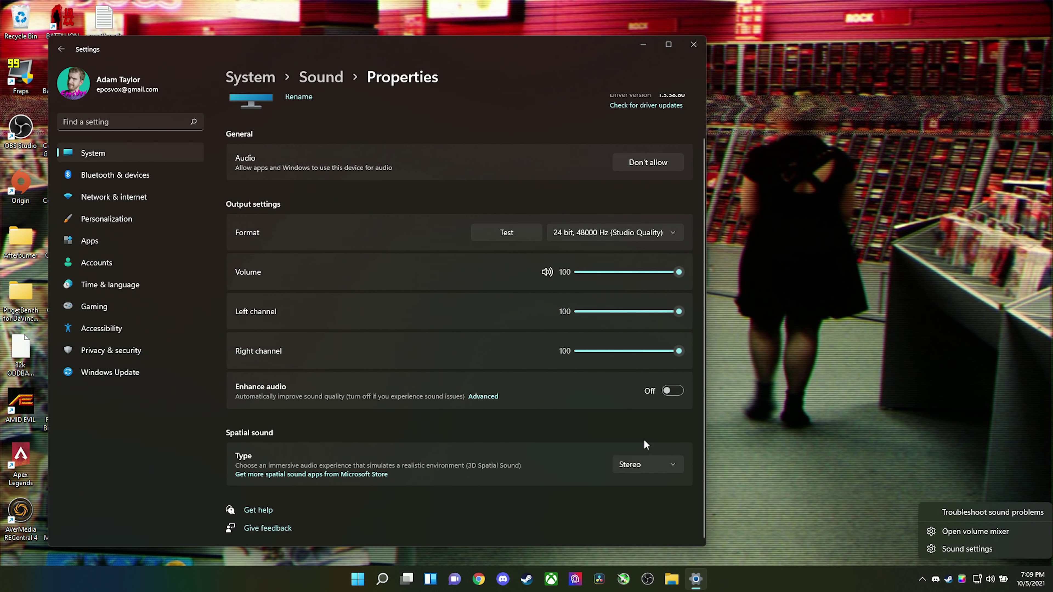
{"action": "key", "text": "alt+Left"}
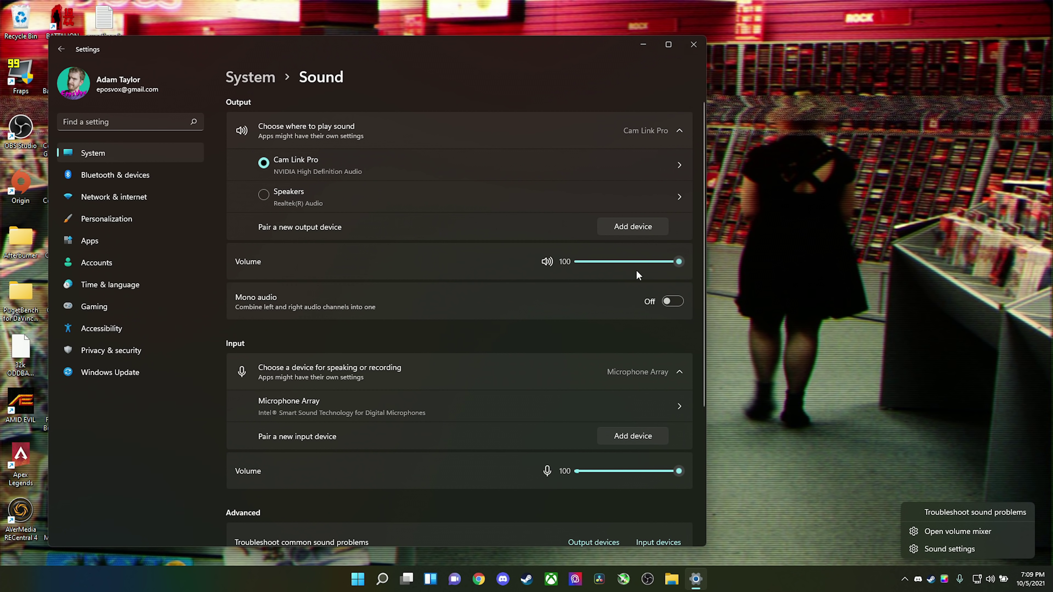
Open the volume mixer and set the System sounds volume to 100
{"action": "scroll", "coordinate": [634, 226], "scroll_direction": "down", "scroll_amount": 5}
{"action": "left_click", "coordinate": [326, 471]}
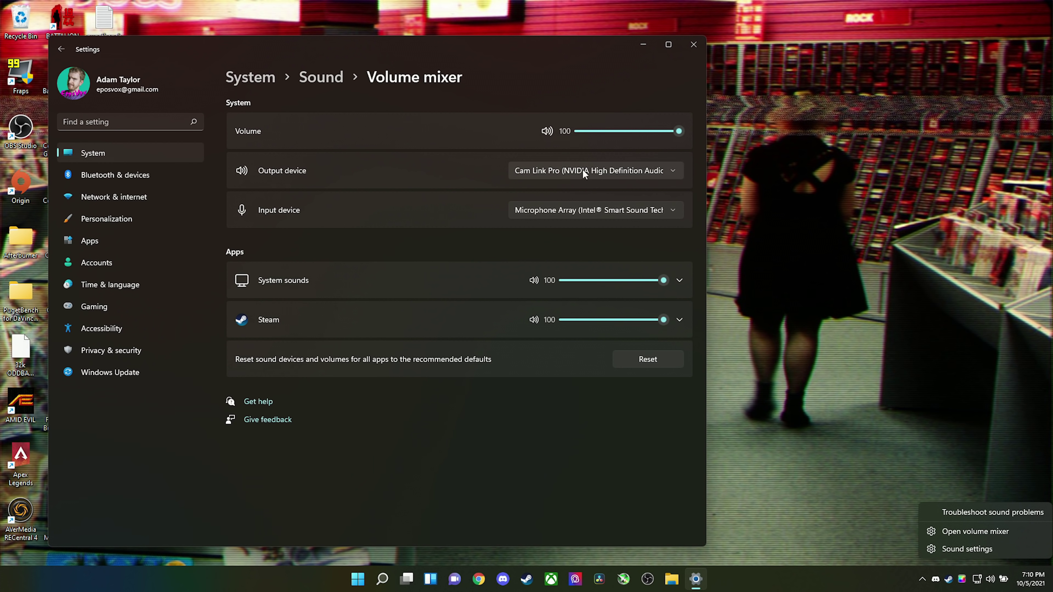
{"action": "left_click_drag", "start_coordinate": [648, 276], "coordinate": [670, 286]}
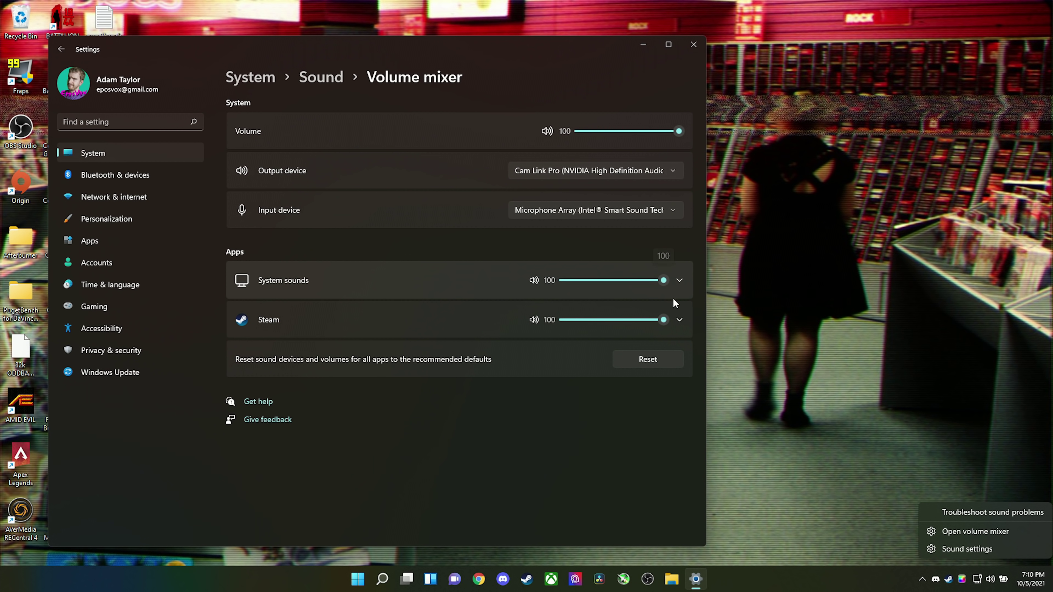
Set Steam's output device to Cam Link Pro and its input device to the Intel Smart Sound Microphone Array in the volume mixer
{"action": "left_click", "coordinate": [680, 313]}
{"action": "left_click", "coordinate": [597, 349]}
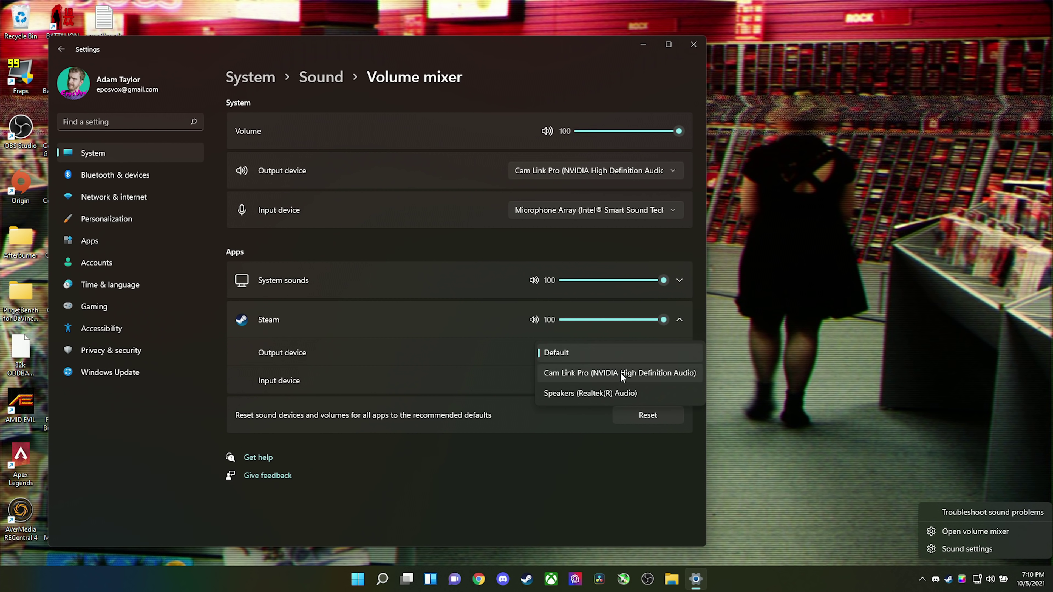
{"action": "left_click", "coordinate": [621, 373]}
{"action": "left_click", "coordinate": [628, 378]}
{"action": "left_click", "coordinate": [629, 399]}
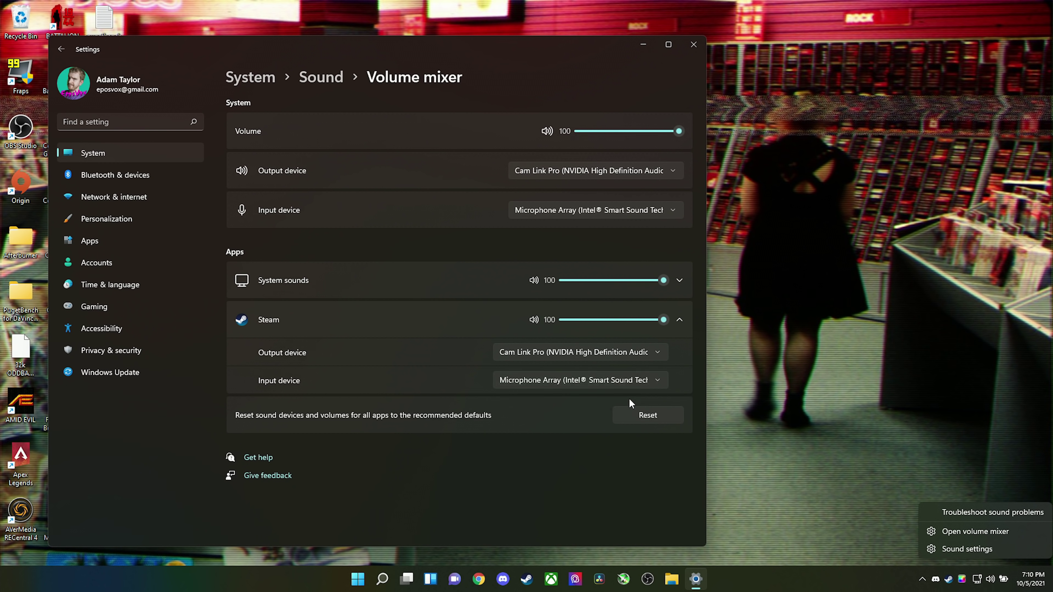
Expand the System sounds device options and reset all apps' sound devices and volumes to the recommended defaults
{"action": "left_click", "coordinate": [501, 293]}
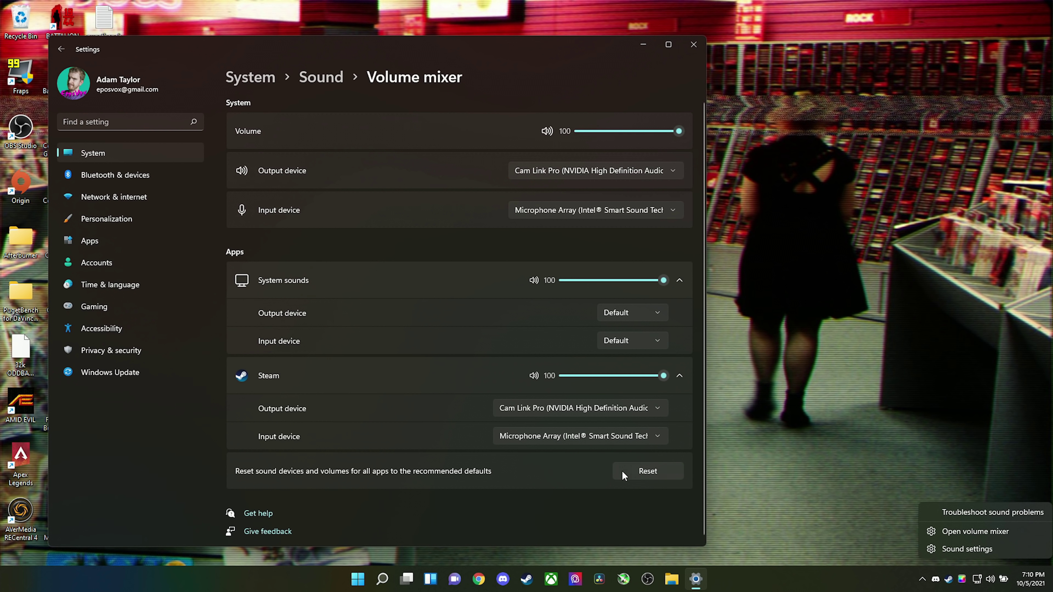
{"action": "left_click", "coordinate": [636, 474]}
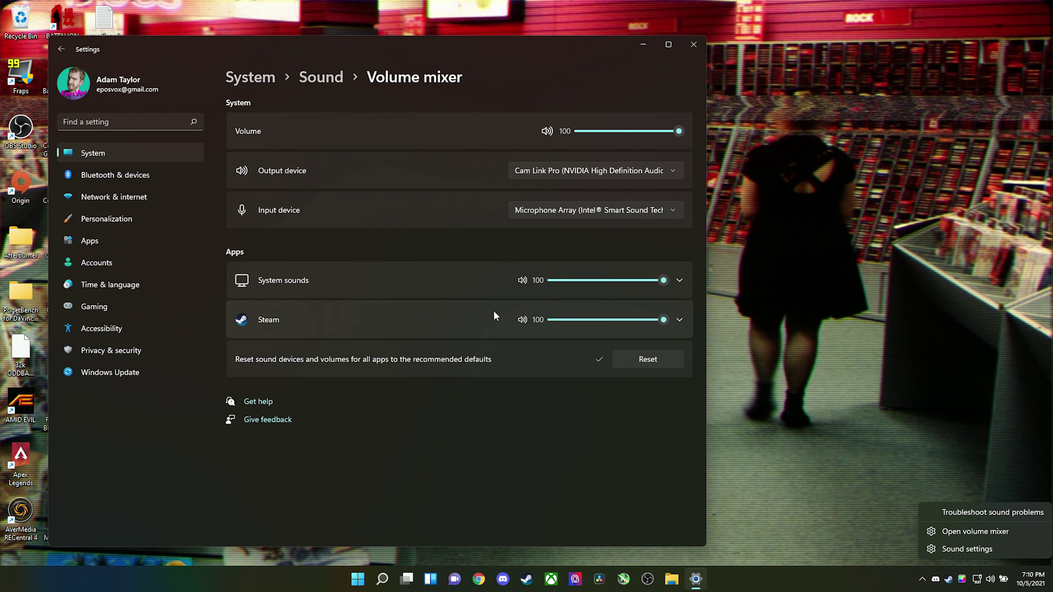
Return to the main Sound page and examine the settings further down
{"action": "key", "text": "alt+Left"}
{"action": "scroll", "coordinate": [451, 373], "scroll_direction": "down", "scroll_amount": 3}
{"action": "scroll", "coordinate": [450, 399], "scroll_direction": "down", "scroll_amount": 1}
{"action": "left_click", "coordinate": [326, 471]}
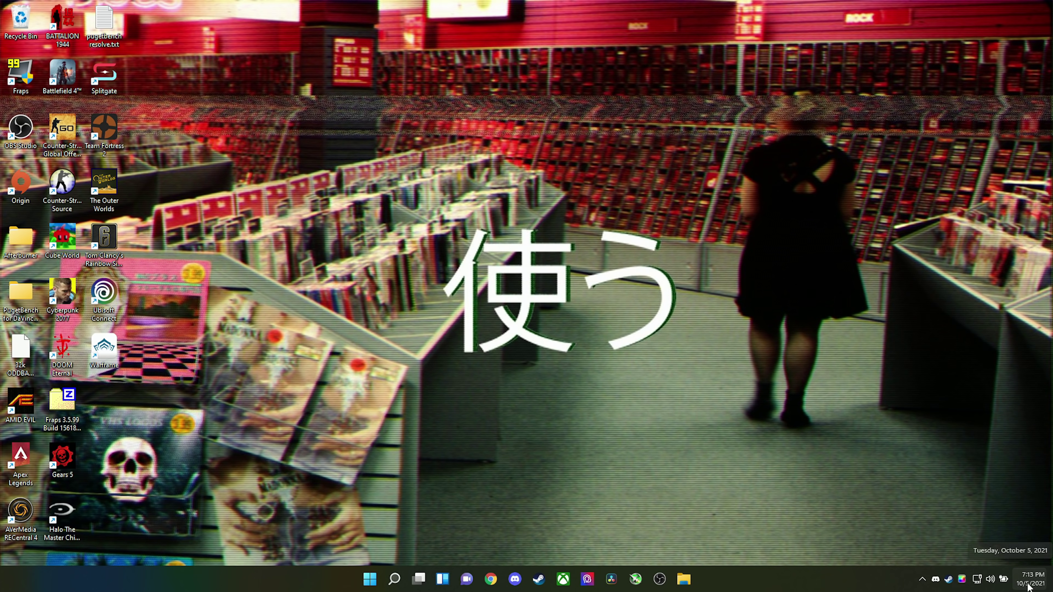
Open the Focus assist settings, choose Alarms only and enable the summary of what was missed while focus assist was on
{"action": "left_click", "coordinate": [1027, 580]}
{"action": "left_click", "coordinate": [927, 149]}
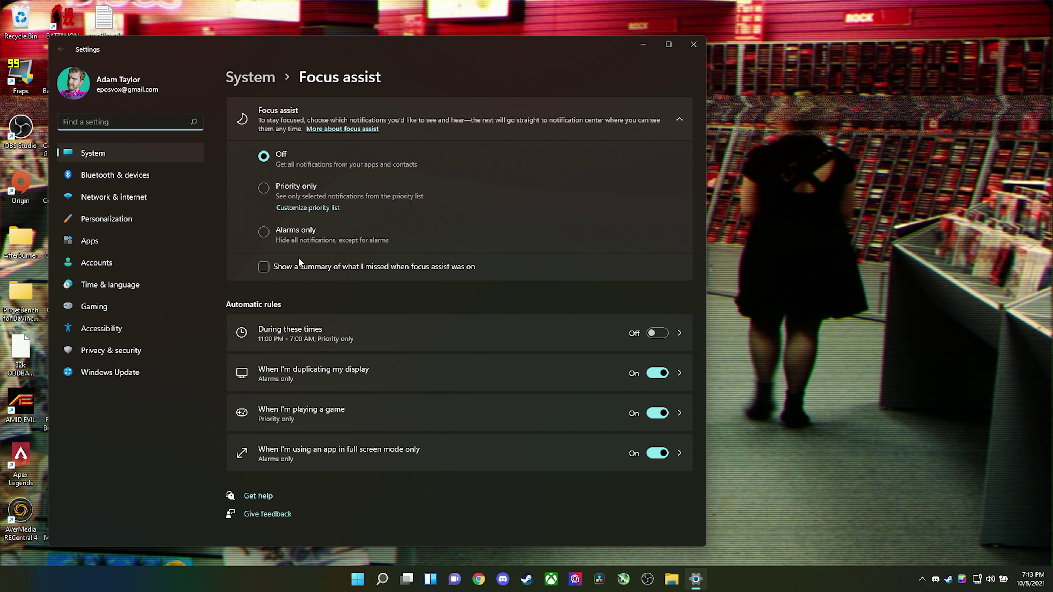
{"action": "left_click", "coordinate": [328, 271]}
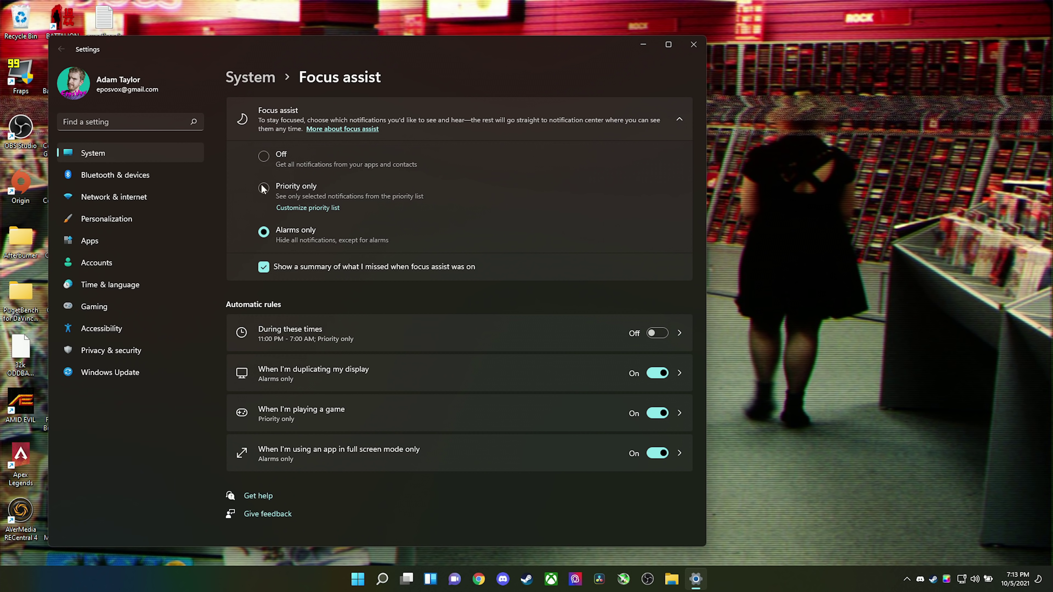
Turn on the During these times rule and schedule it from 11:00 AM to 10:00 PM with the Alarms only focus level
{"action": "left_click", "coordinate": [528, 331]}
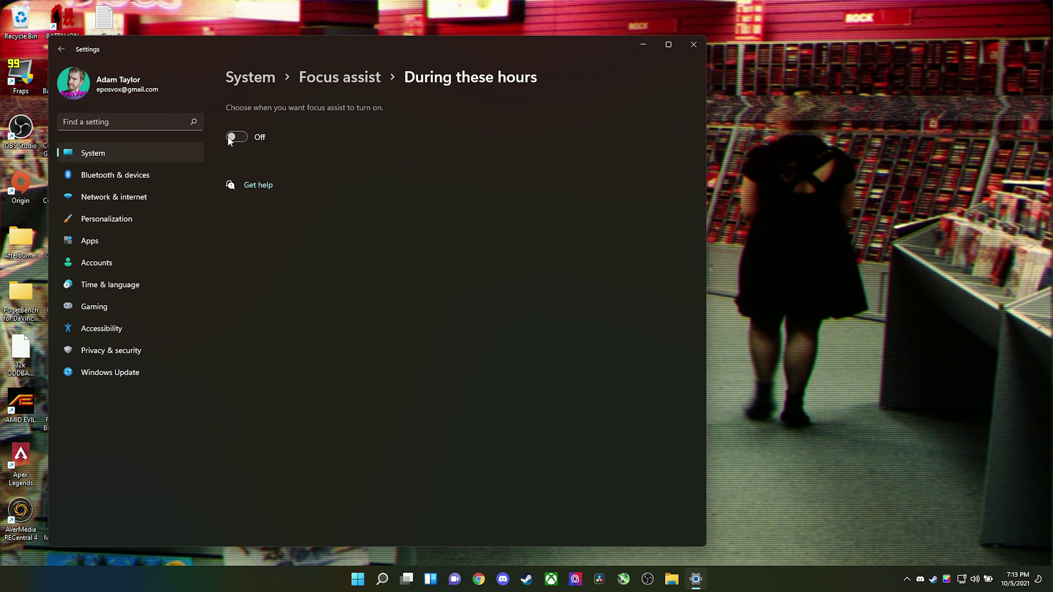
{"action": "left_click", "coordinate": [232, 138]}
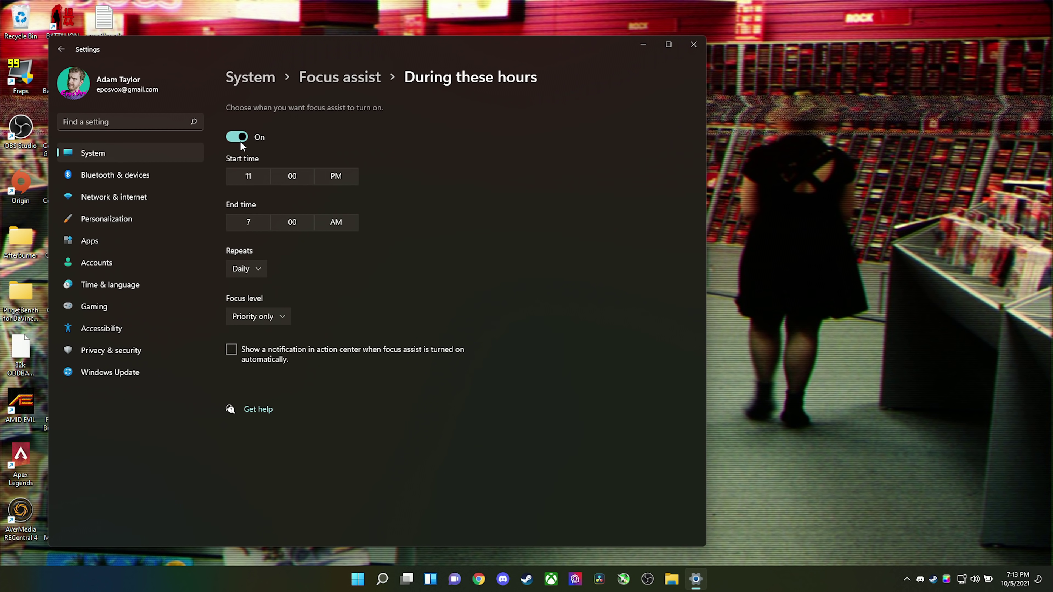
{"action": "left_click", "coordinate": [254, 220]}
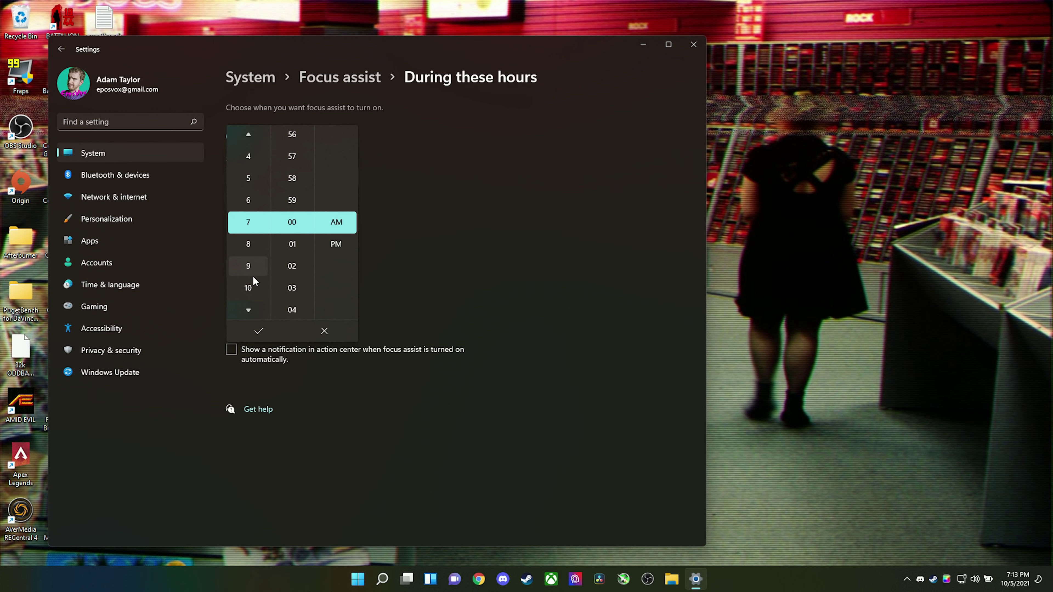
{"action": "left_click", "coordinate": [247, 288]}
{"action": "left_click", "coordinate": [384, 245]}
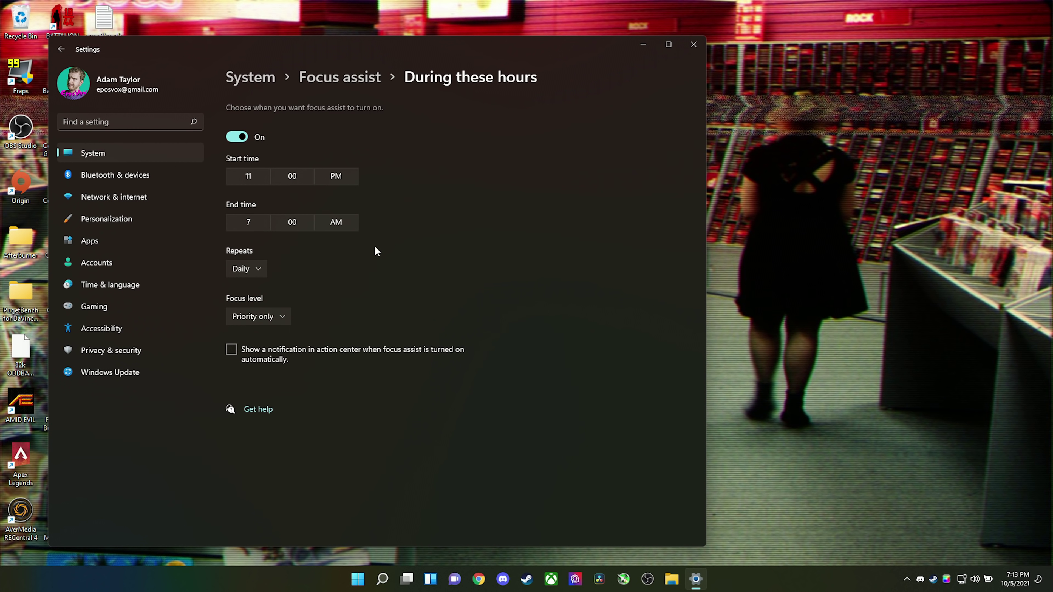
{"action": "left_click", "coordinate": [264, 183]}
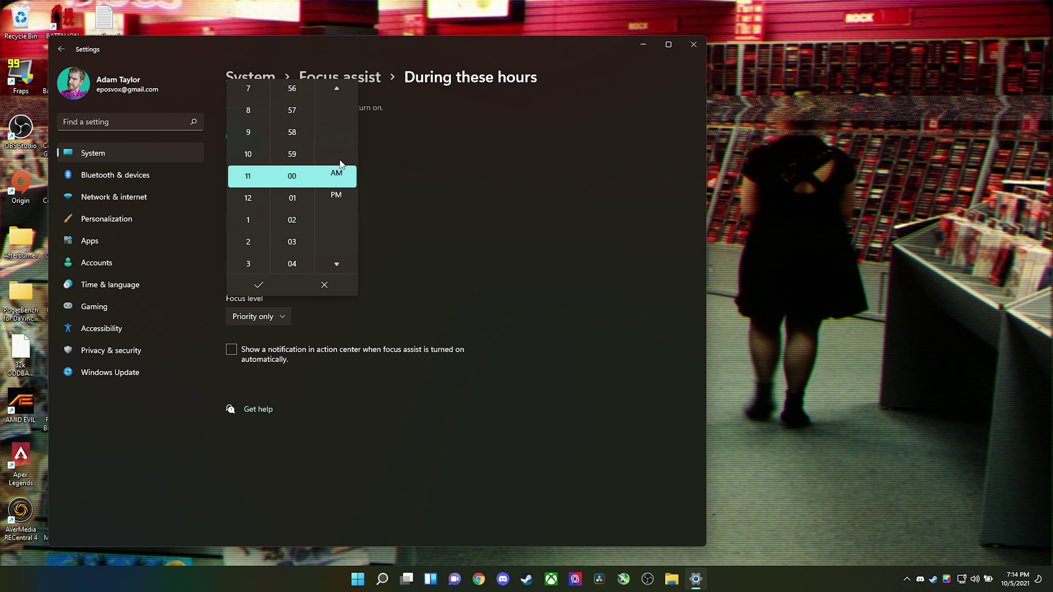
{"action": "left_click", "coordinate": [375, 181]}
{"action": "left_click", "coordinate": [328, 220]}
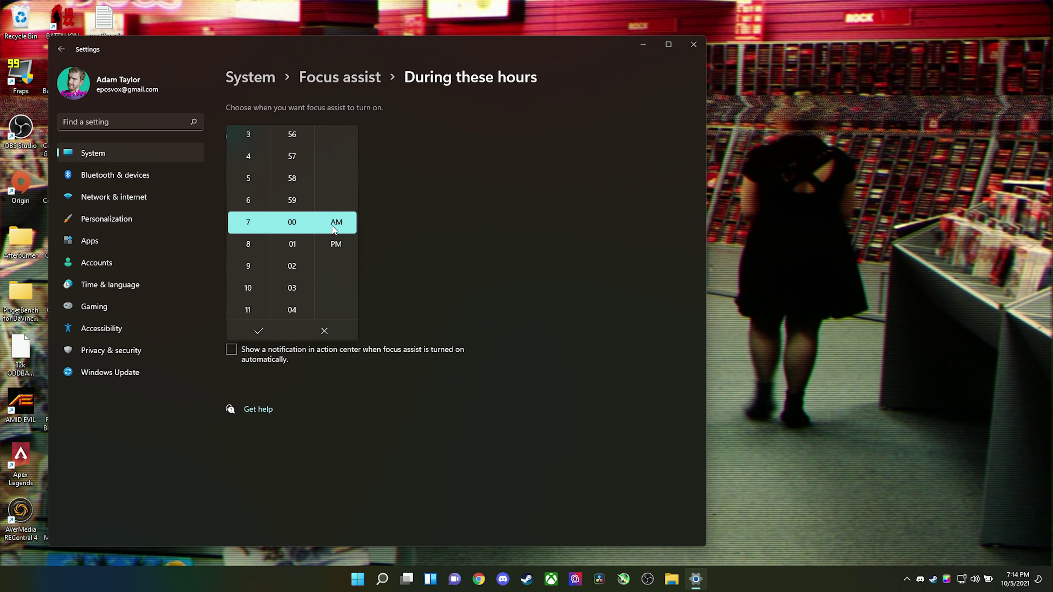
{"action": "key", "text": "Escape"}
{"action": "left_click", "coordinate": [339, 182]}
{"action": "left_click", "coordinate": [335, 155]}
{"action": "left_click", "coordinate": [372, 174]}
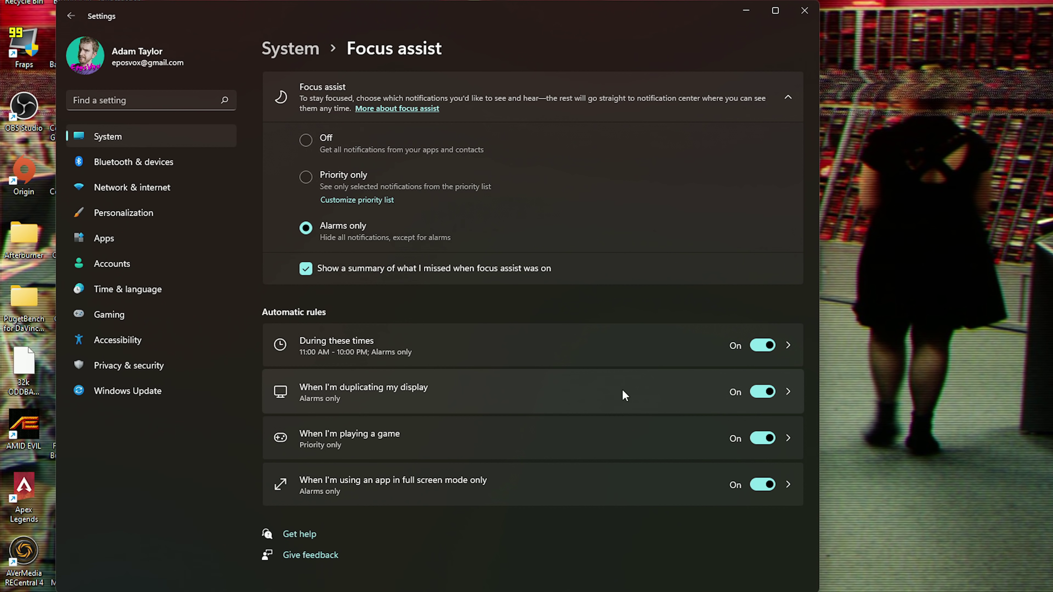
Review the display duplication rule and set the focus level of the rule for playing a game to Alarms only
{"action": "left_click", "coordinate": [713, 399]}
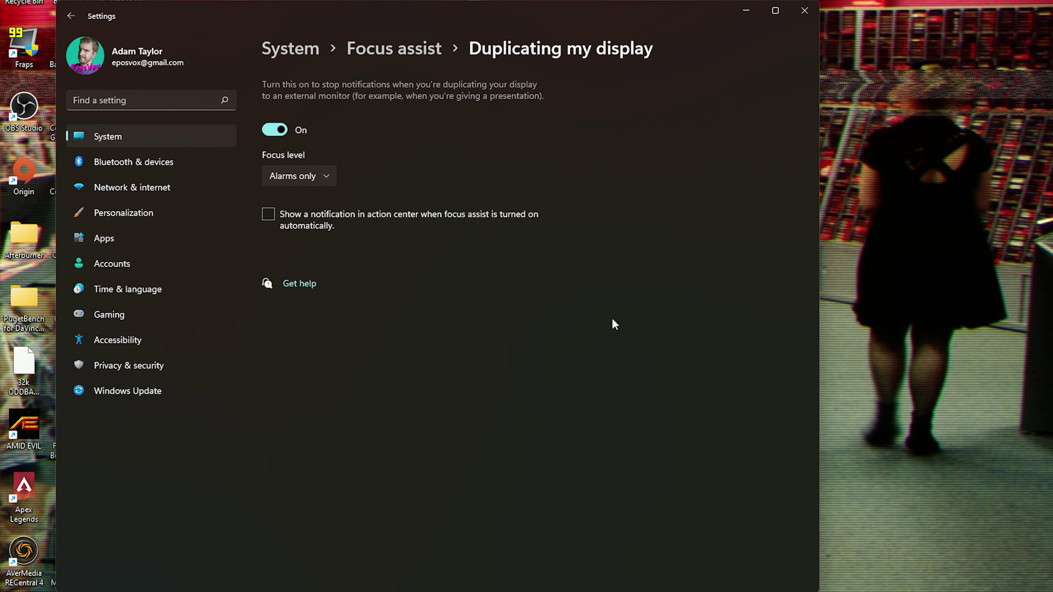
{"action": "left_click", "coordinate": [374, 60]}
{"action": "left_click", "coordinate": [431, 442]}
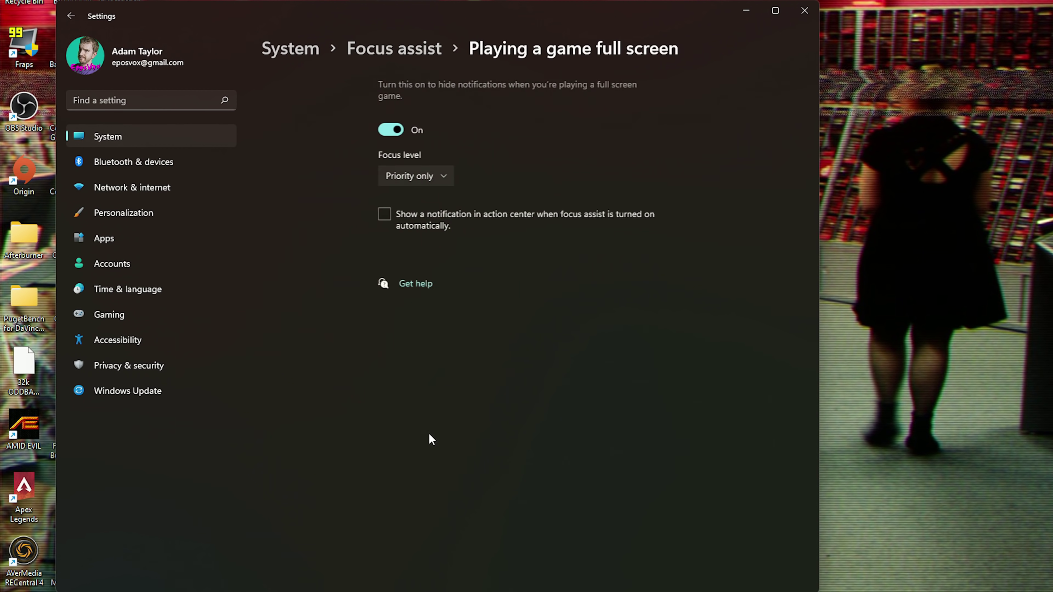
{"action": "left_click", "coordinate": [307, 178]}
{"action": "left_click", "coordinate": [298, 163]}
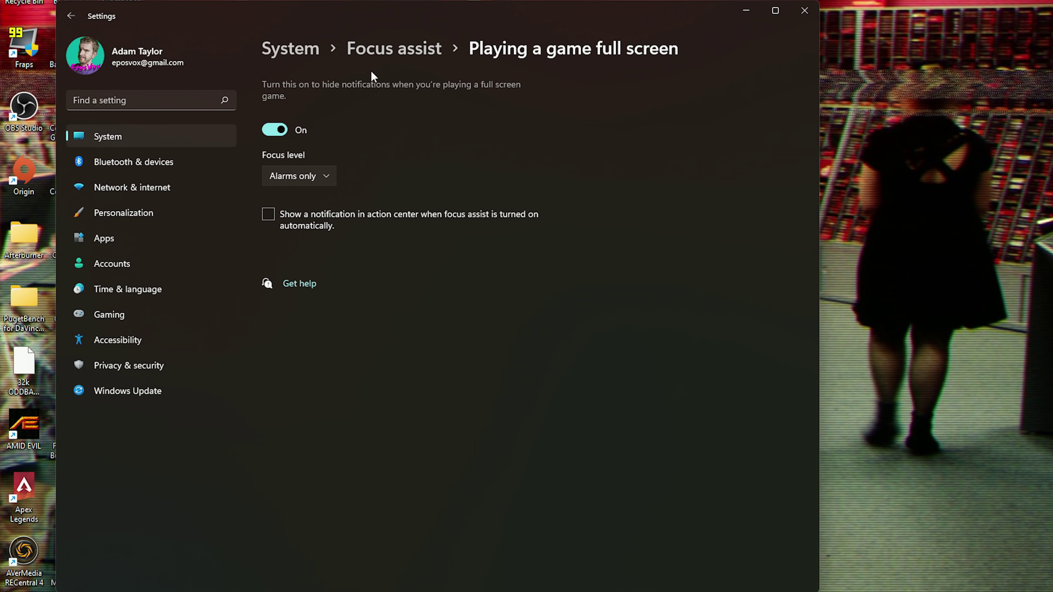
{"action": "left_click", "coordinate": [375, 56]}
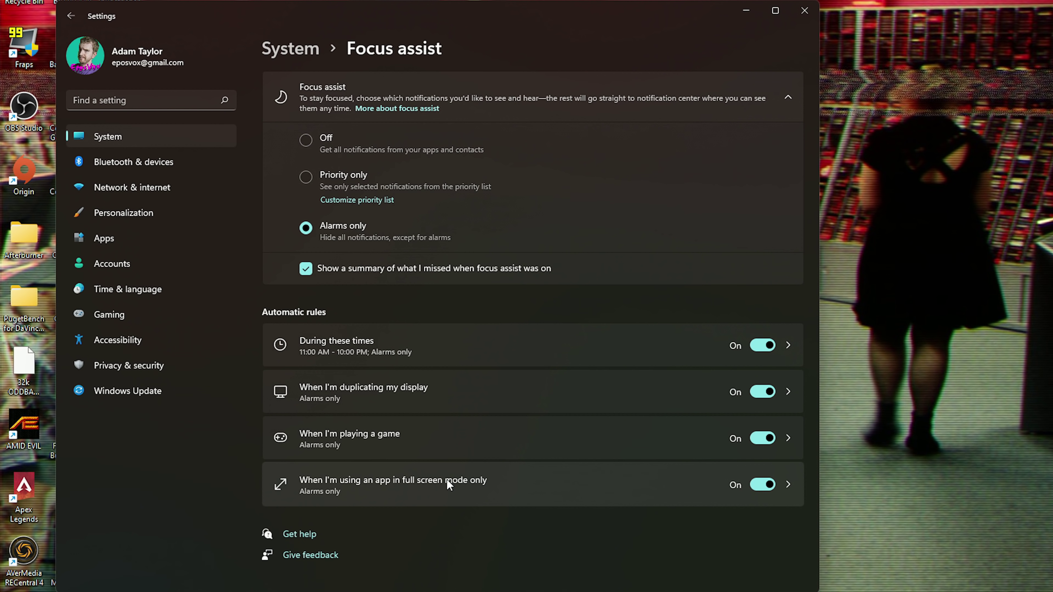
Change the focus level of the automatic rule for using an app in full screen mode
{"action": "left_click", "coordinate": [449, 485]}
{"action": "left_click", "coordinate": [310, 178]}
{"action": "left_click", "coordinate": [309, 198]}
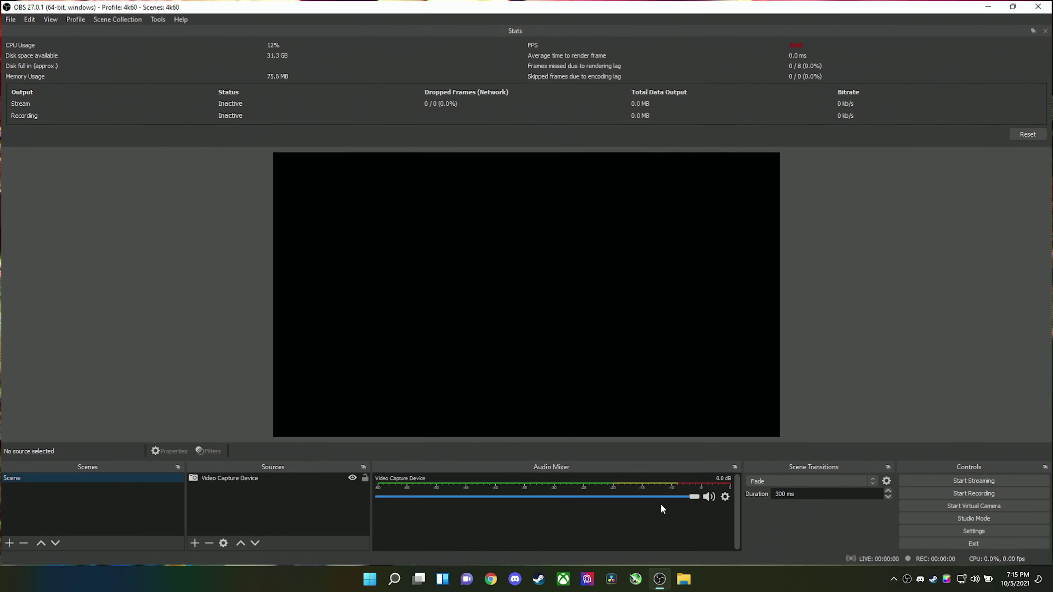
In OBS Studio, set Mic/Auxiliary Audio to the Intel Smart Sound Microphone Array and Desktop Audio to Cam Link Pro, and apply the settings
{"action": "left_click", "coordinate": [939, 533]}
{"action": "left_click", "coordinate": [280, 186]}
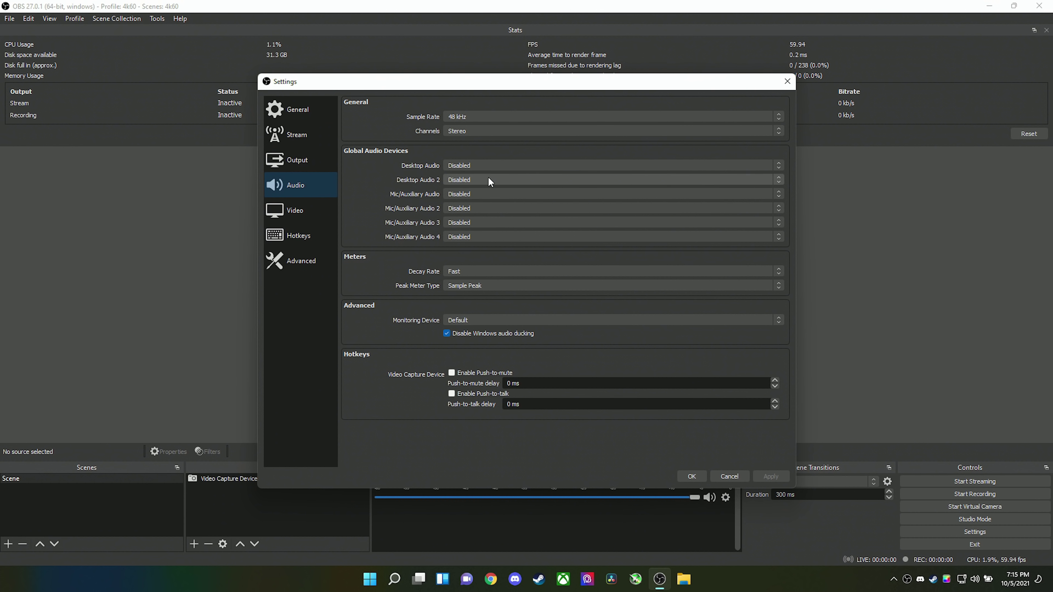
{"action": "left_click", "coordinate": [489, 193]}
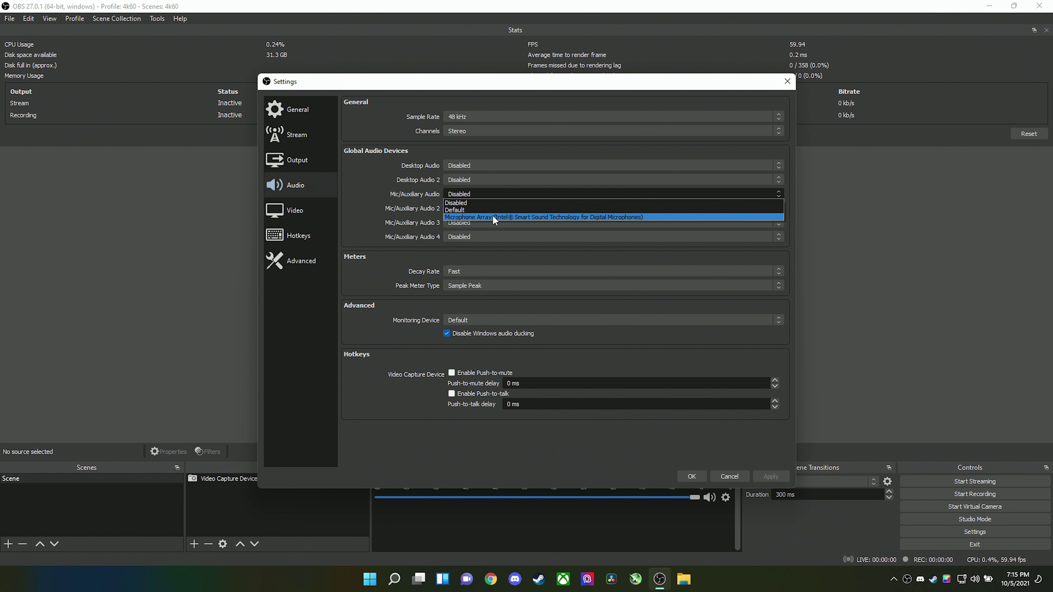
{"action": "left_click", "coordinate": [492, 215]}
{"action": "left_click", "coordinate": [489, 164]}
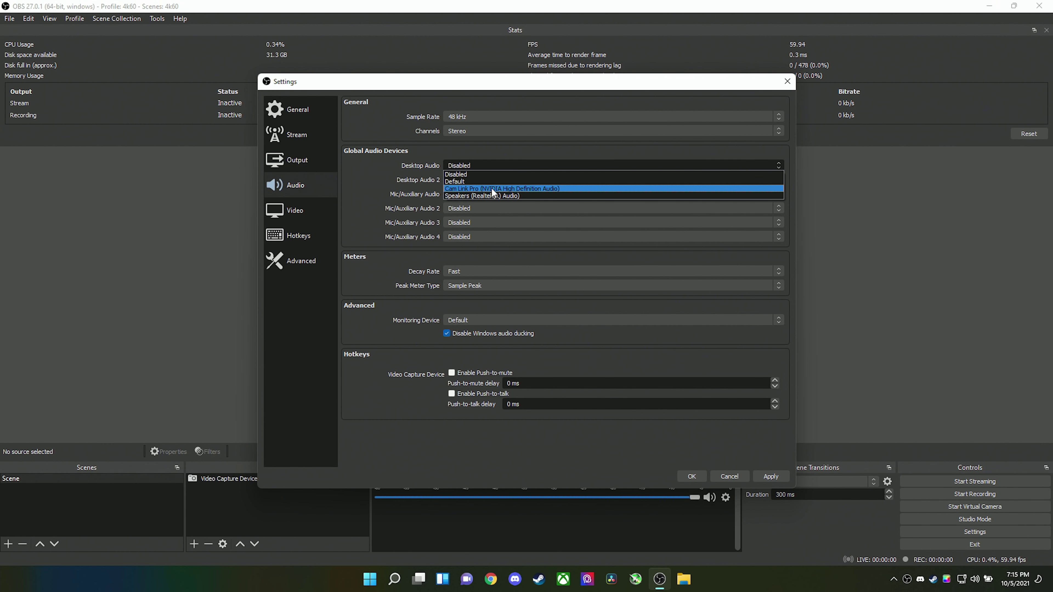
{"action": "left_click", "coordinate": [491, 189]}
{"action": "left_click", "coordinate": [772, 475]}
{"action": "left_click", "coordinate": [690, 475]}
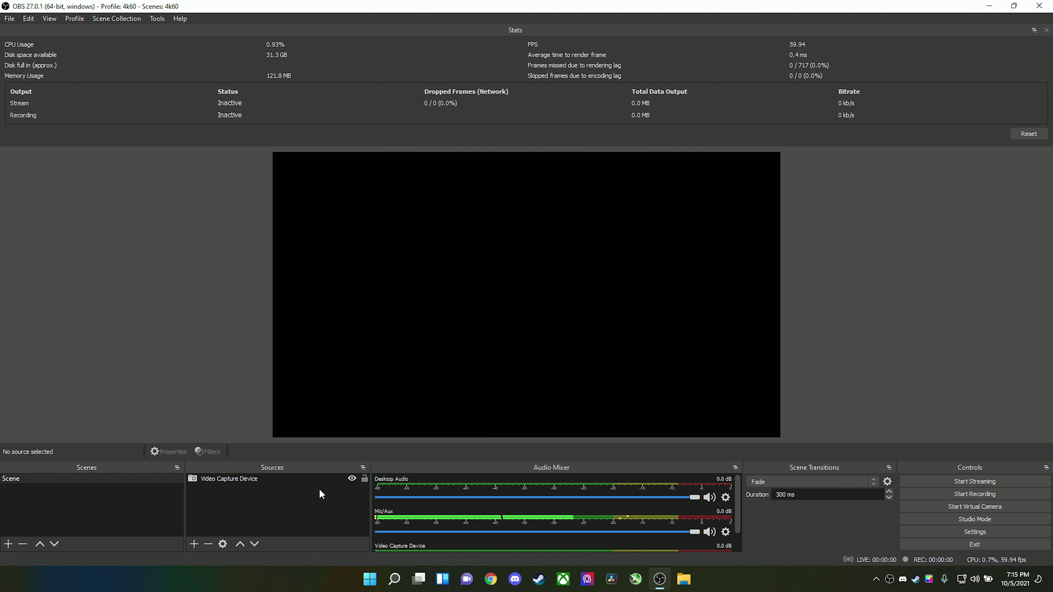
Switch the Video Capture Device source to the Integrated Camera with the Device Default resolution and FPS type
{"action": "left_click", "coordinate": [295, 478]}
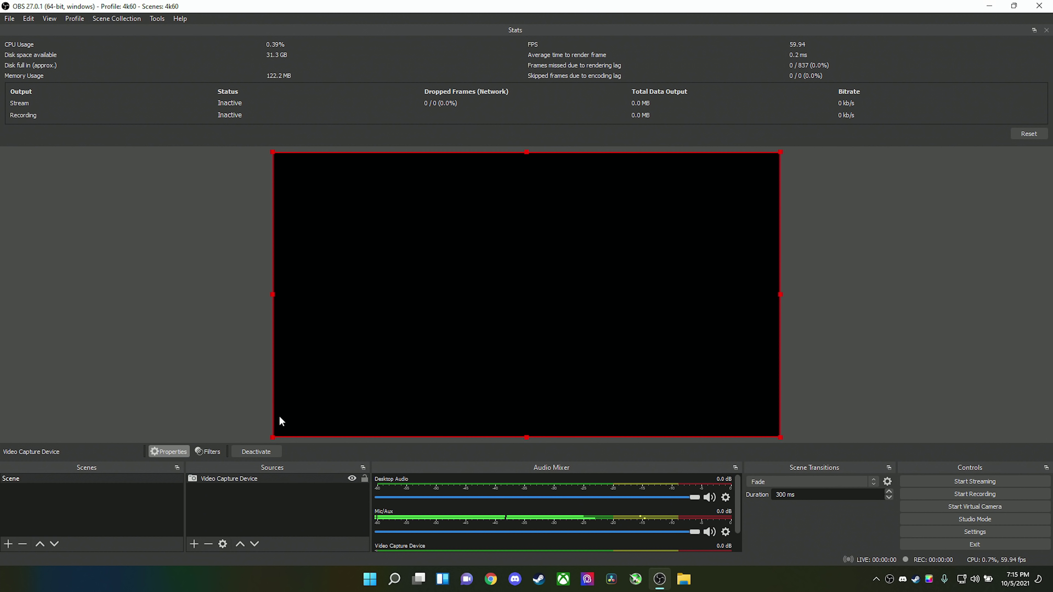
{"action": "double_click", "coordinate": [511, 375]}
{"action": "left_click", "coordinate": [512, 322]}
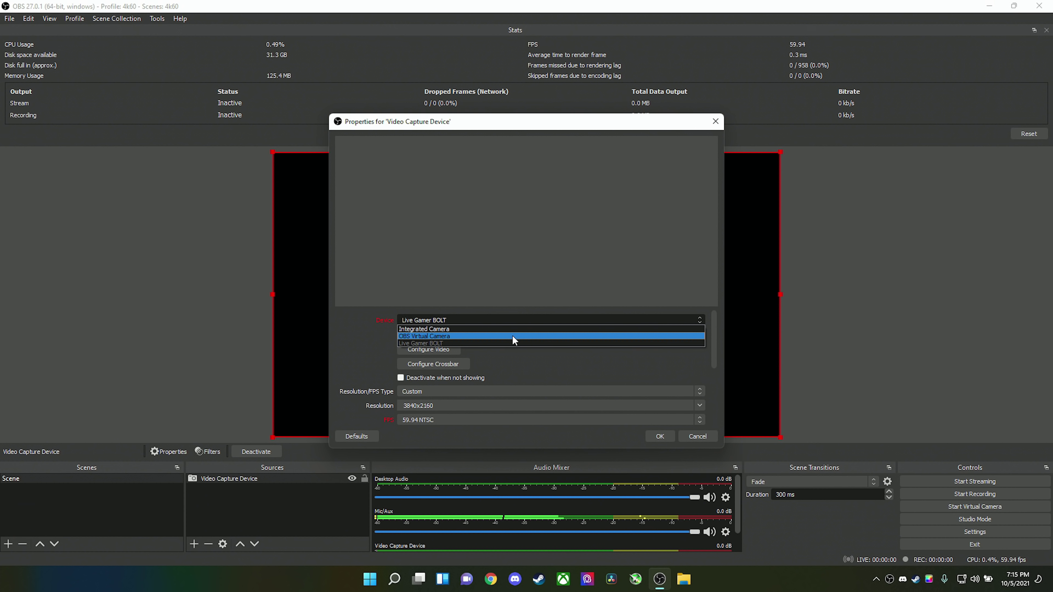
{"action": "left_click", "coordinate": [512, 330]}
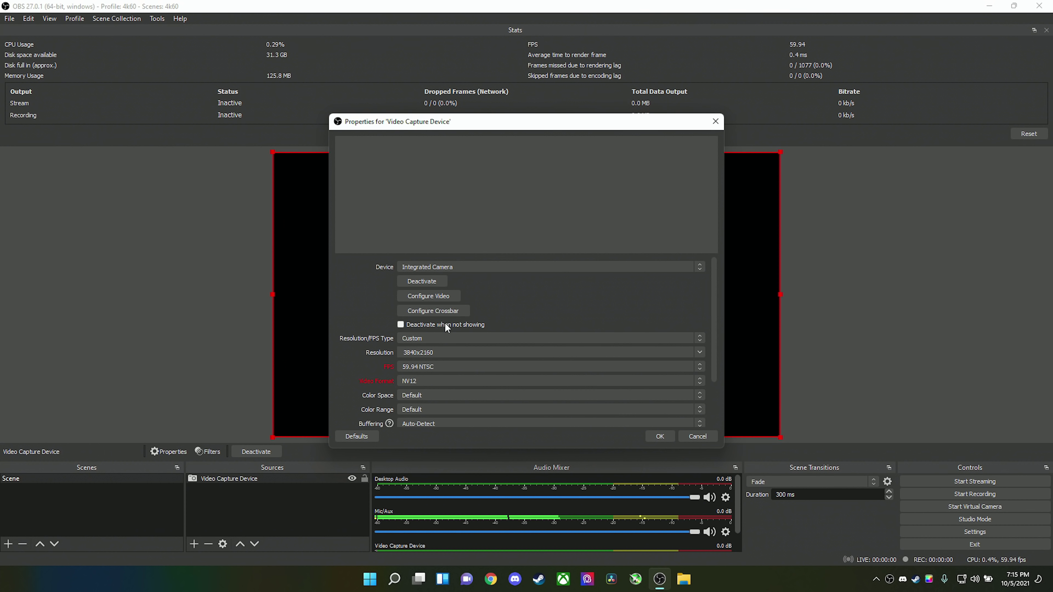
{"action": "left_click", "coordinate": [481, 338]}
{"action": "left_click", "coordinate": [480, 346]}
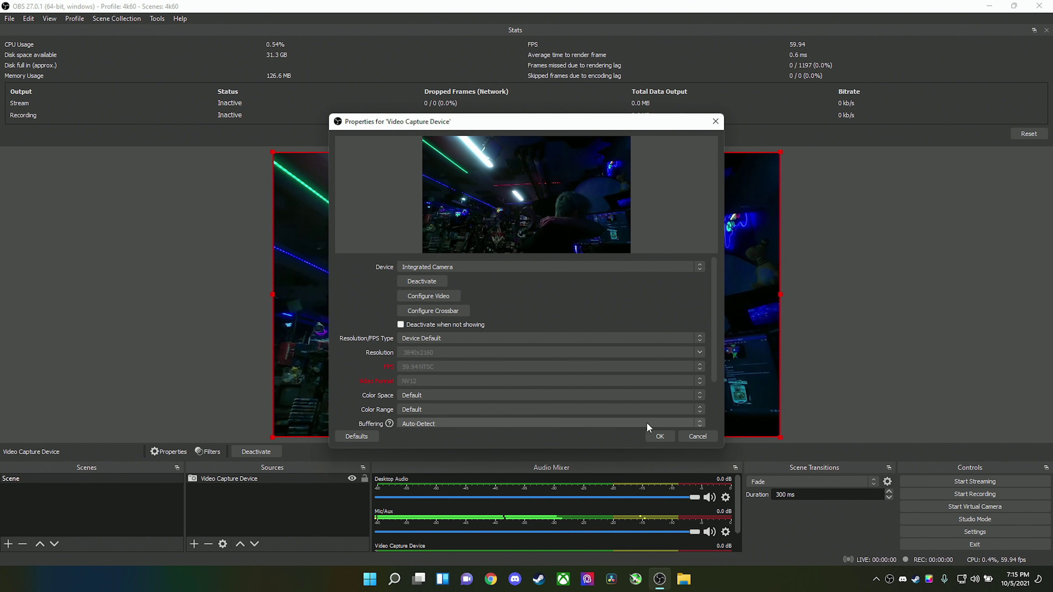
{"action": "left_click", "coordinate": [660, 436]}
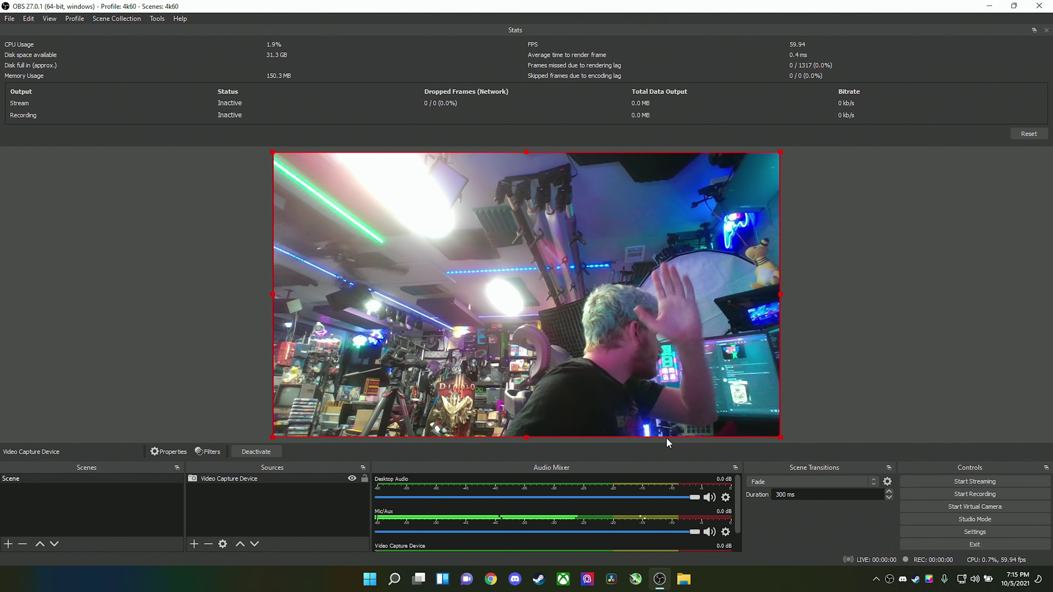